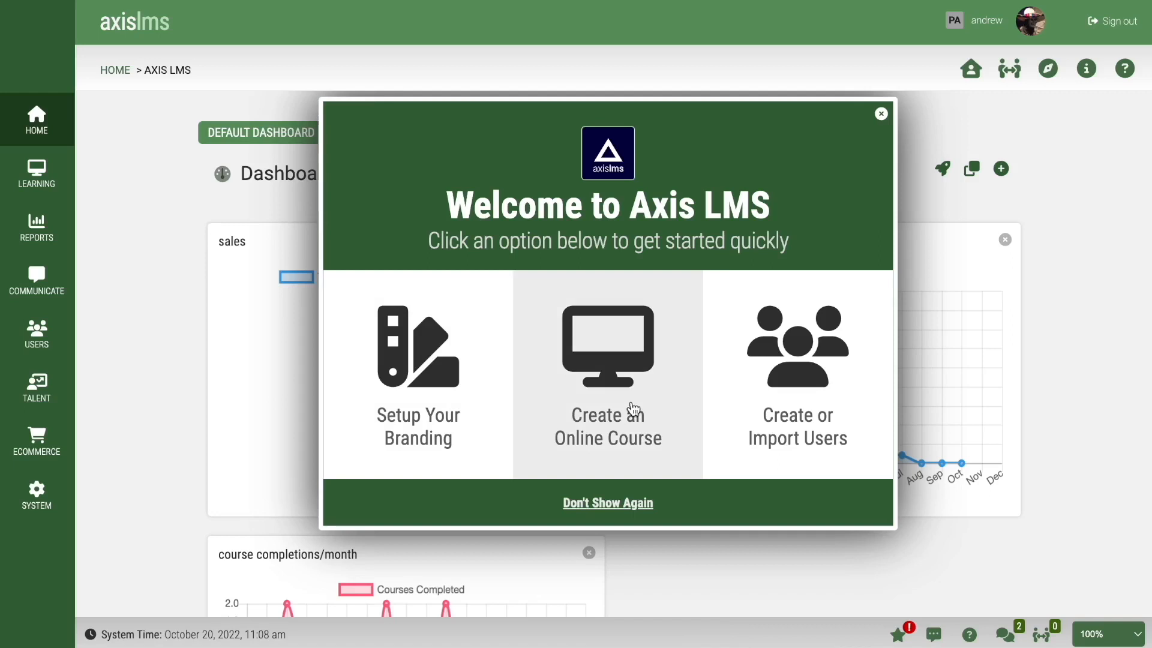
Open the Page Manager of the online course Red Course
{"action": "left_click", "coordinate": [70, 187]}
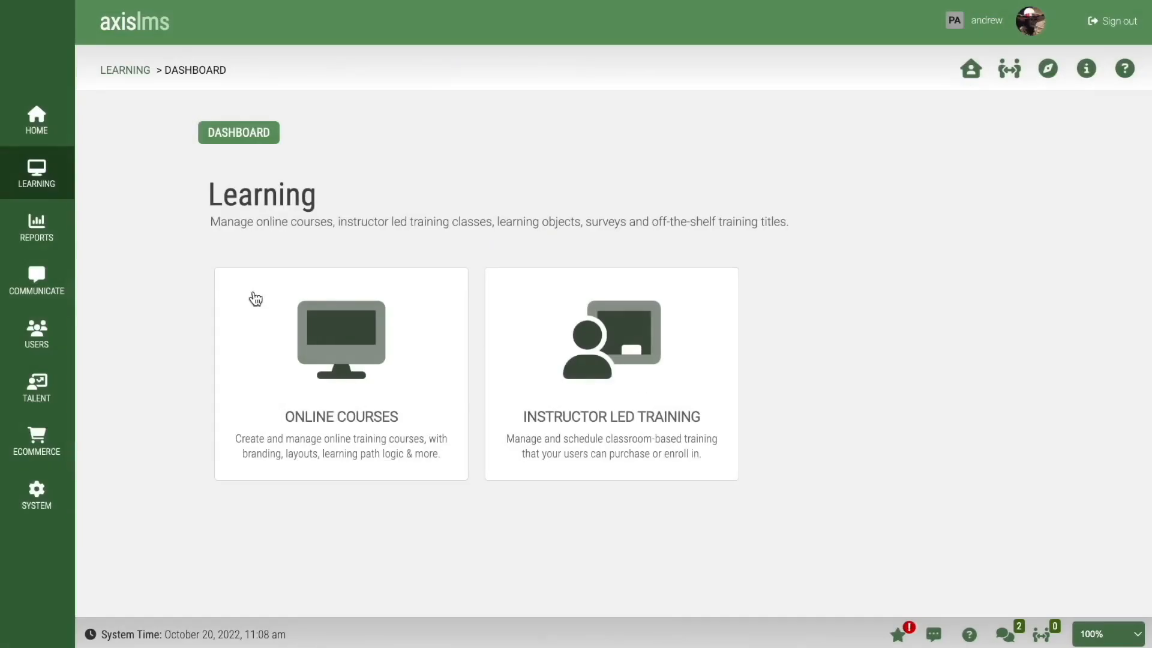
{"action": "left_click", "coordinate": [342, 335]}
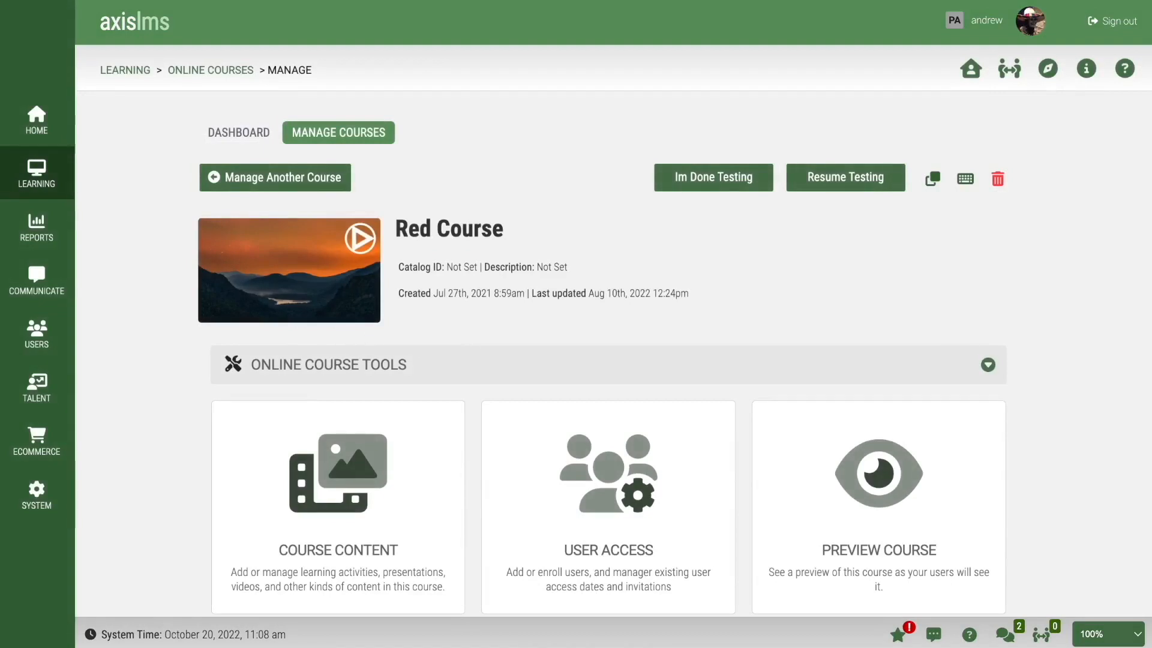
{"action": "scroll", "coordinate": [468, 351], "scroll_direction": "down", "scroll_amount": 5}
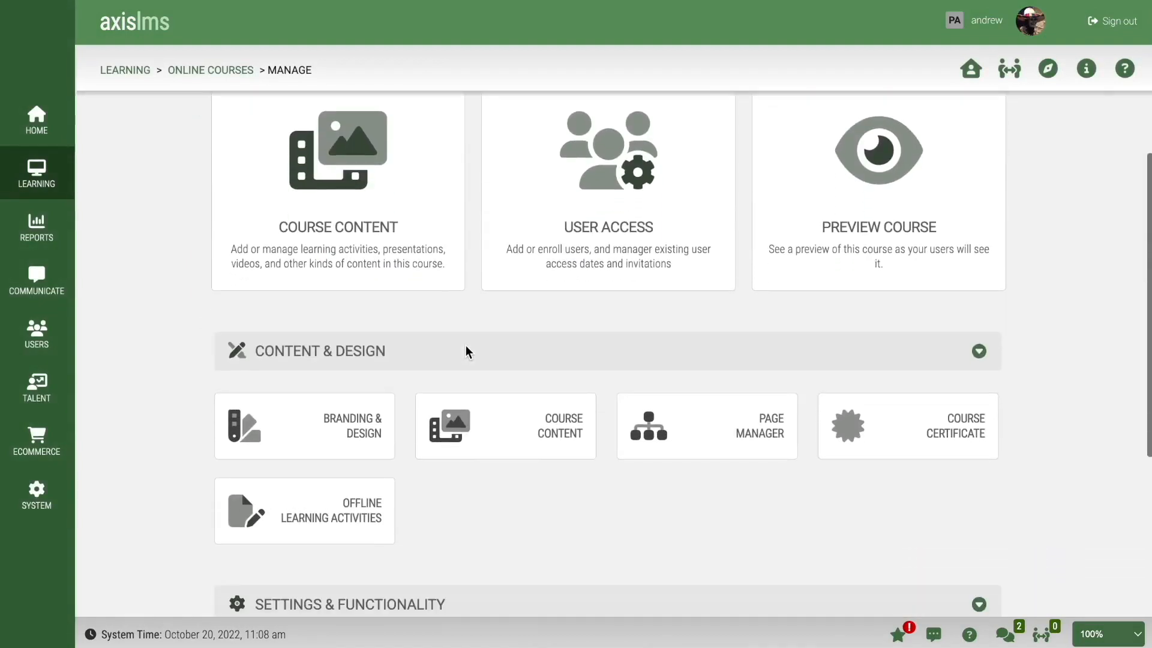
{"action": "left_click", "coordinate": [701, 435]}
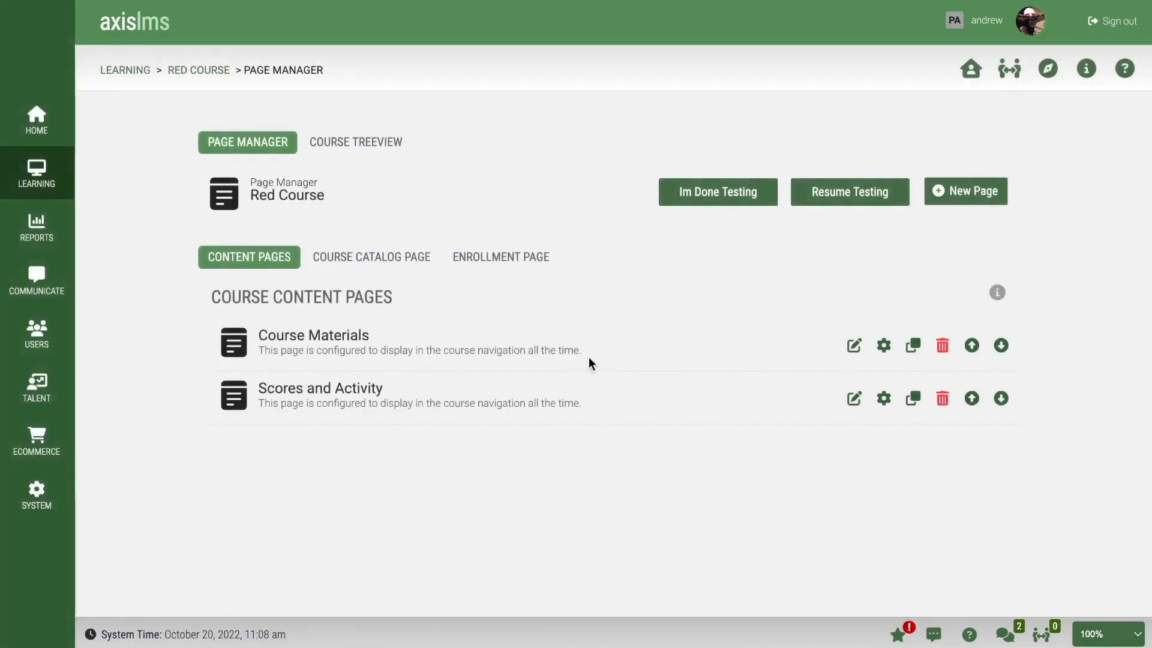
Display the fully expanded Red Course treeview and review its sections and learning activities alongside the course page learners see
{"action": "left_click", "coordinate": [366, 148]}
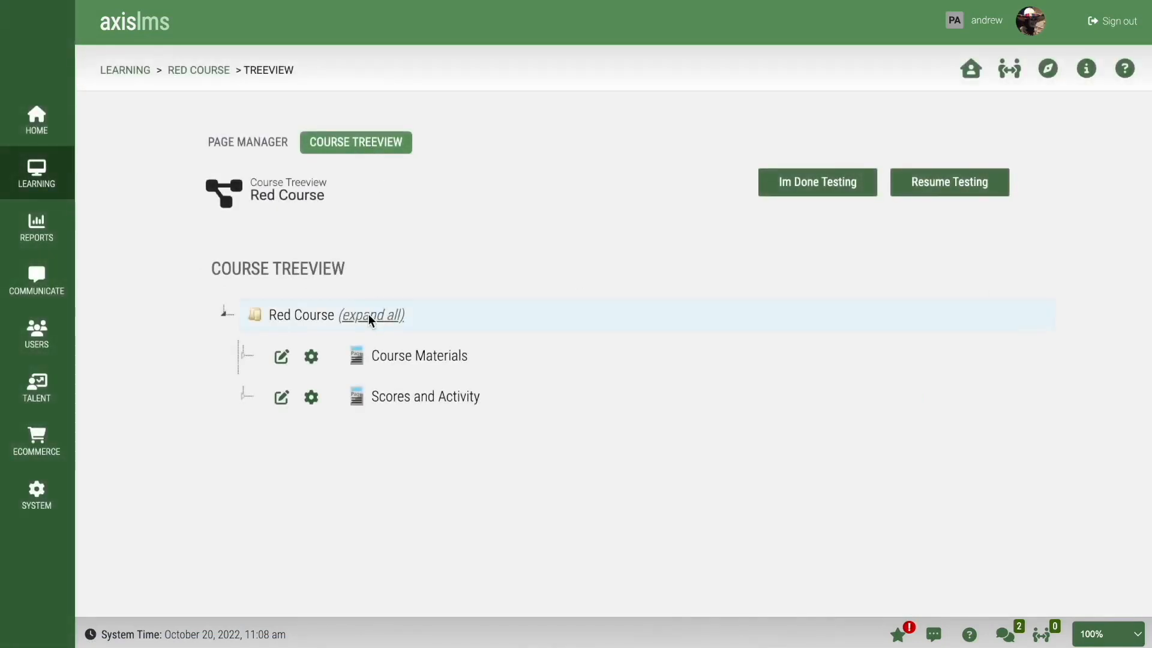
{"action": "left_click", "coordinate": [369, 315]}
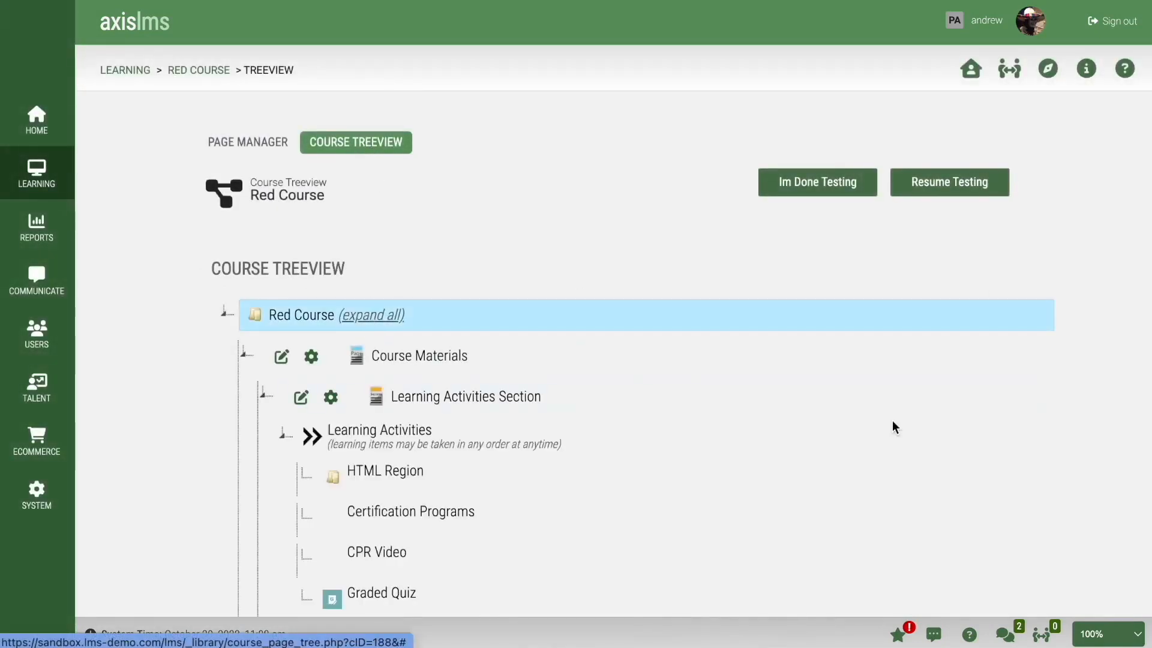
{"action": "scroll", "coordinate": [892, 424], "scroll_direction": "down", "scroll_amount": 4}
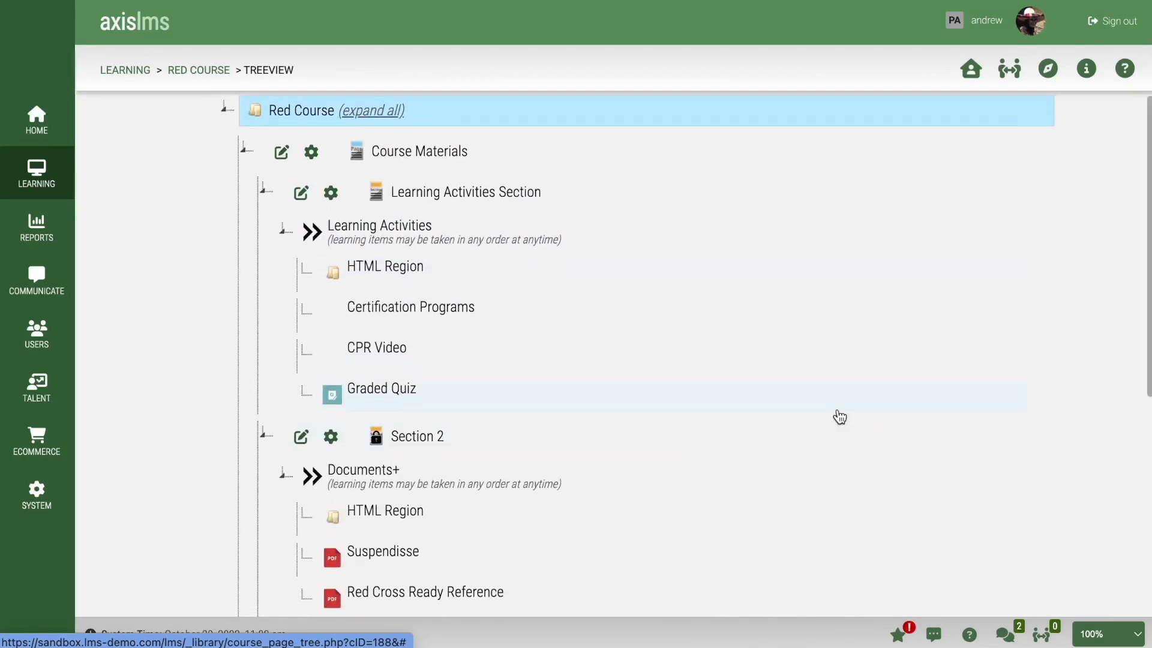
{"action": "scroll", "coordinate": [839, 417], "scroll_direction": "down", "scroll_amount": 3}
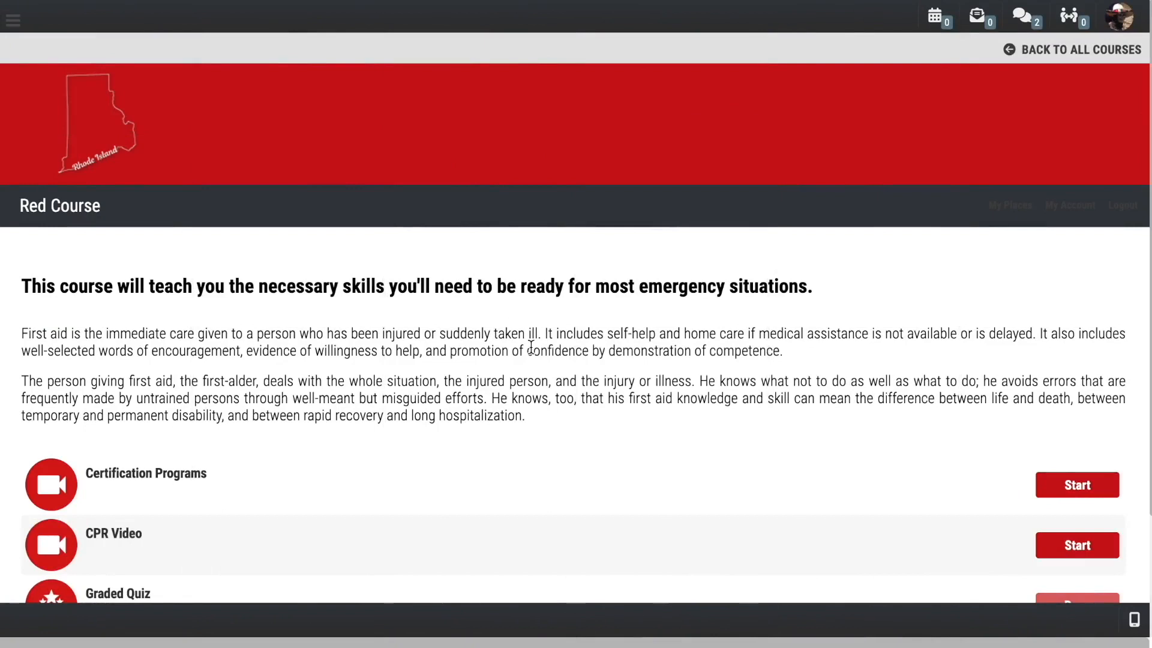
{"action": "scroll", "coordinate": [531, 348], "scroll_direction": "down", "scroll_amount": 1}
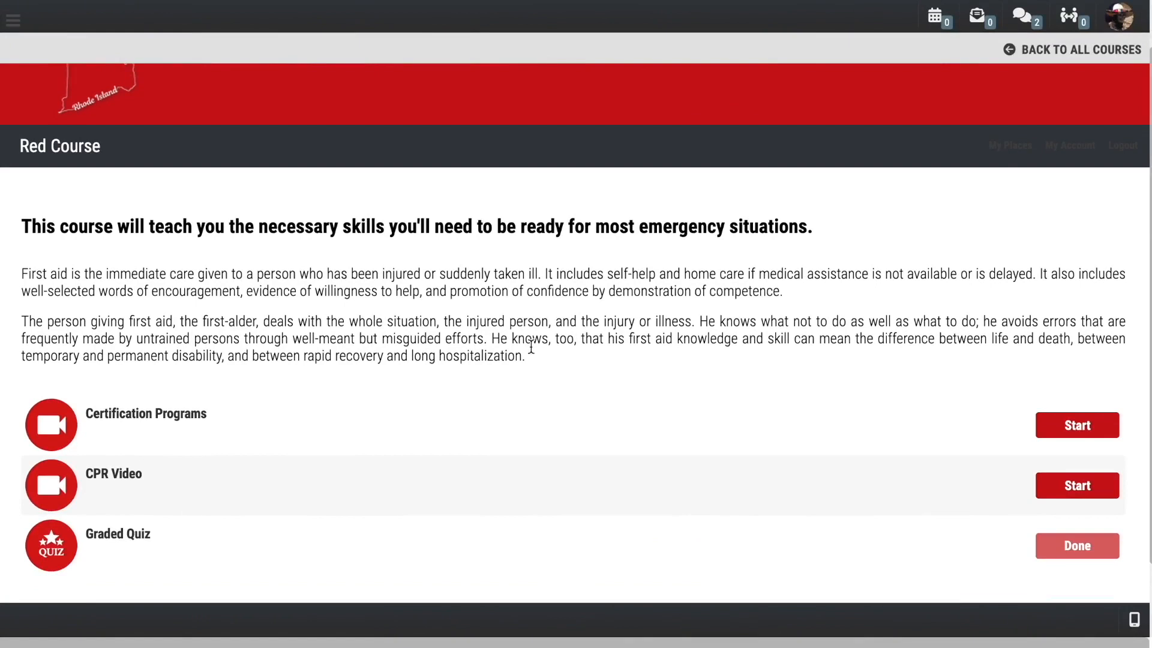
{"action": "scroll", "coordinate": [531, 346], "scroll_direction": "down", "scroll_amount": 2}
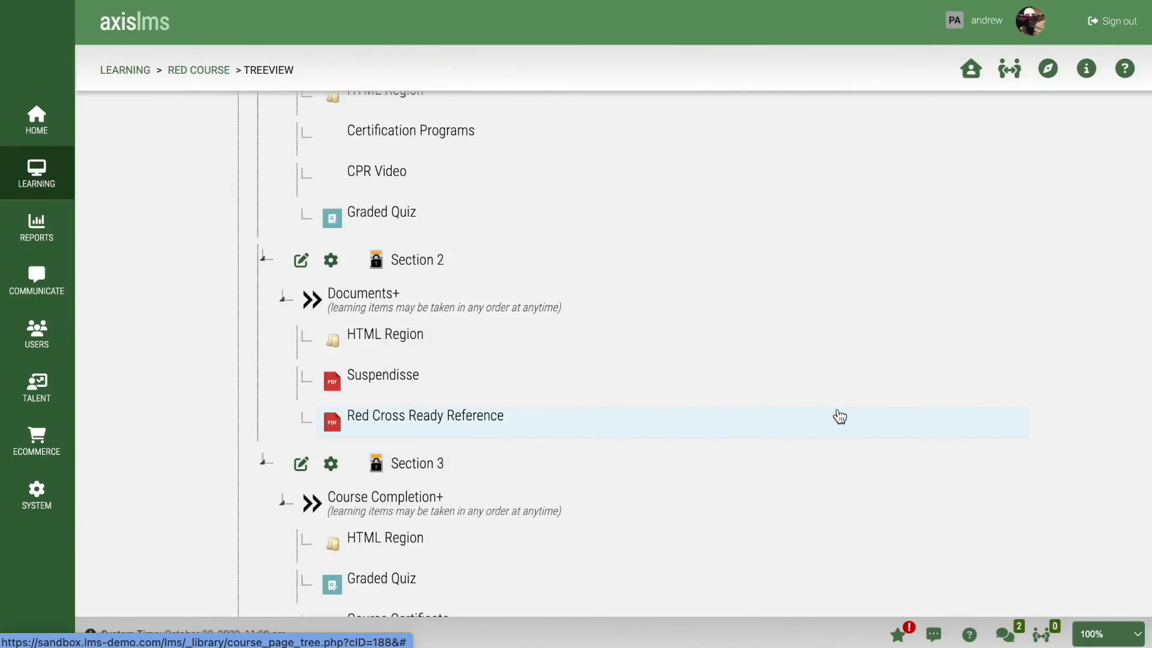
Open the settings of Section 2 and review the requirements that control when it is shown
{"action": "left_click", "coordinate": [332, 264]}
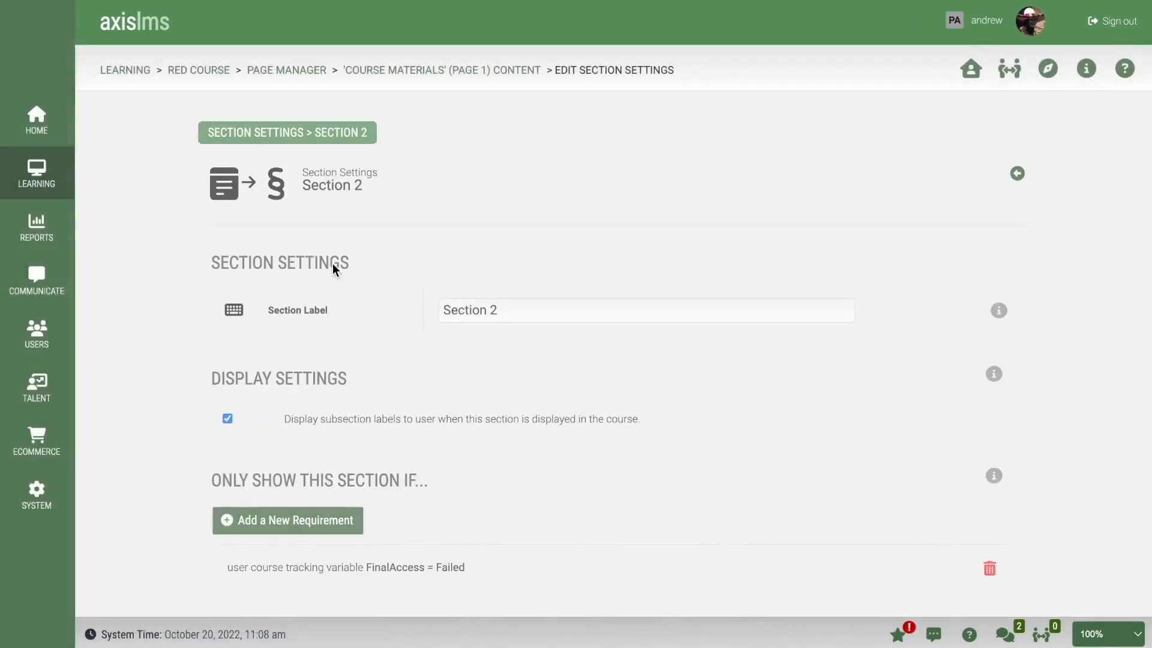
{"action": "scroll", "coordinate": [877, 379], "scroll_direction": "down", "scroll_amount": 2}
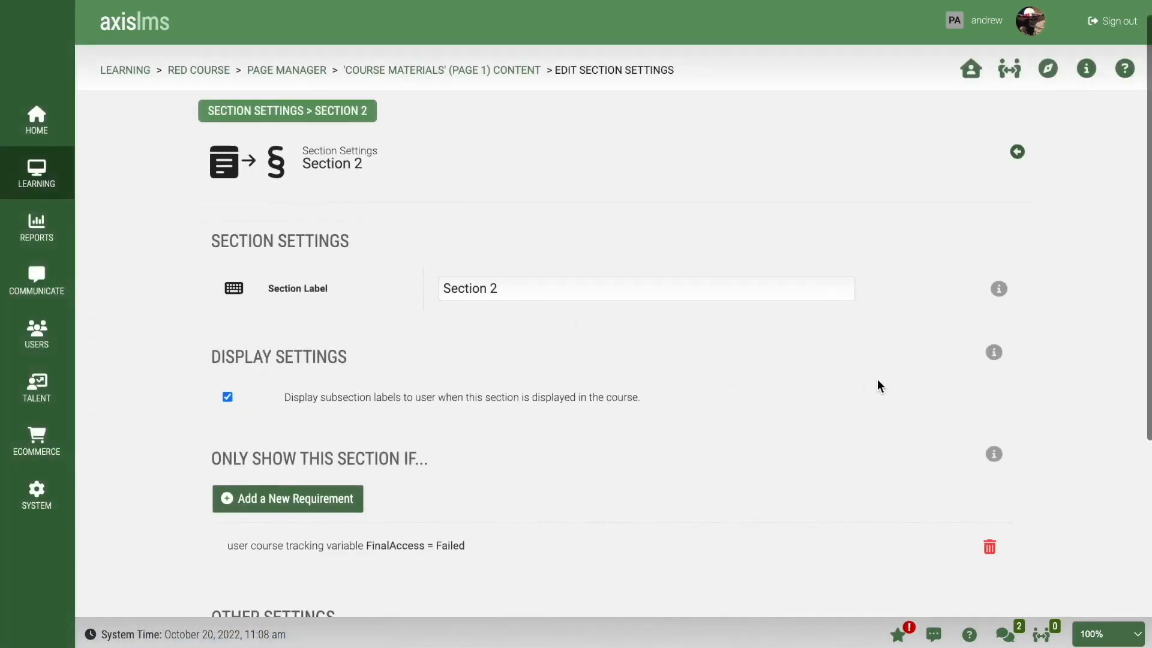
{"action": "scroll", "coordinate": [877, 385], "scroll_direction": "down", "scroll_amount": 1}
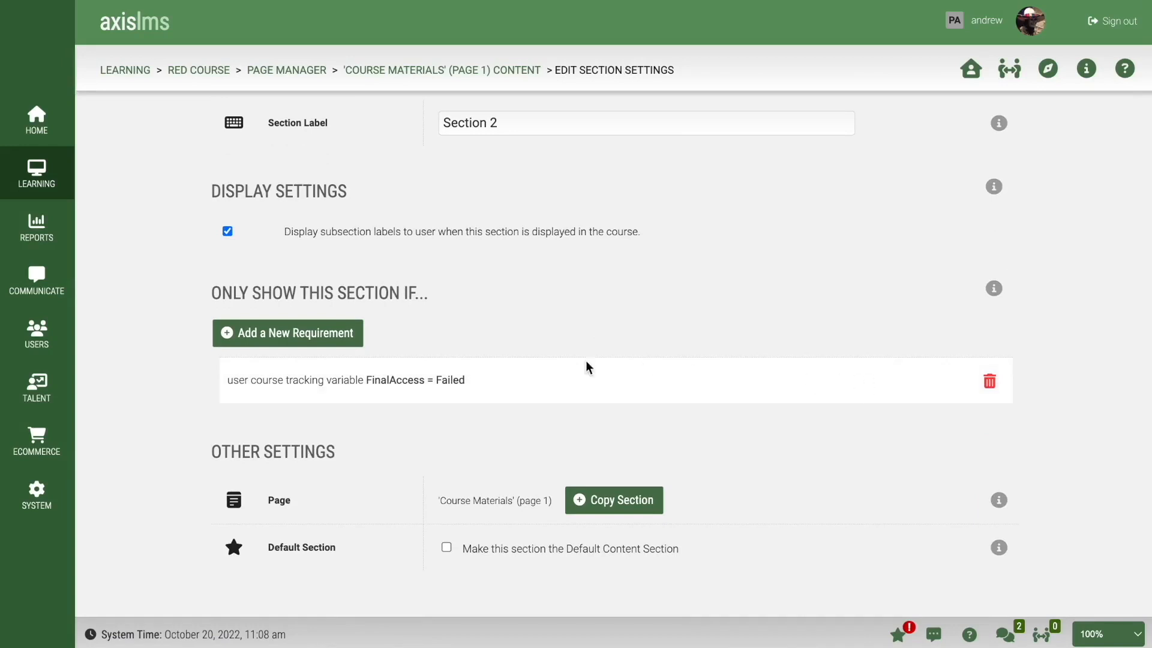
Fill in a Section 2 display requirement with User Course Tracking Variable FinalAccess equals Failed, and dismiss it without adding the rule
{"action": "left_click", "coordinate": [330, 341]}
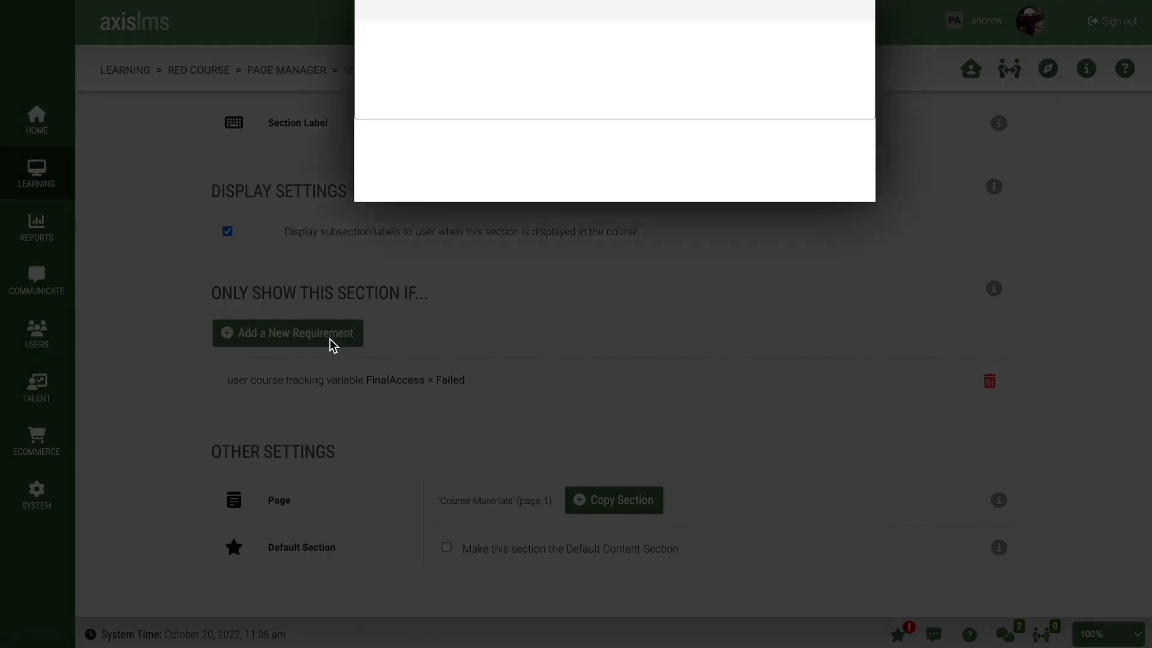
{"action": "left_click", "coordinate": [507, 86]}
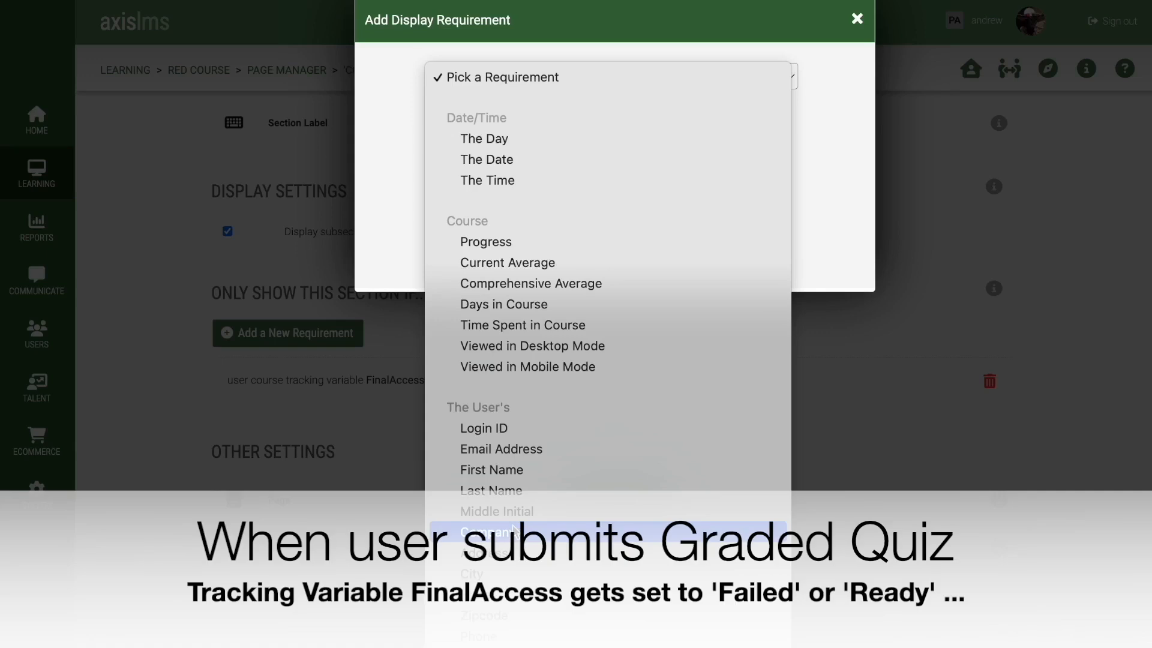
{"action": "scroll", "coordinate": [504, 618], "scroll_direction": "down", "scroll_amount": 5}
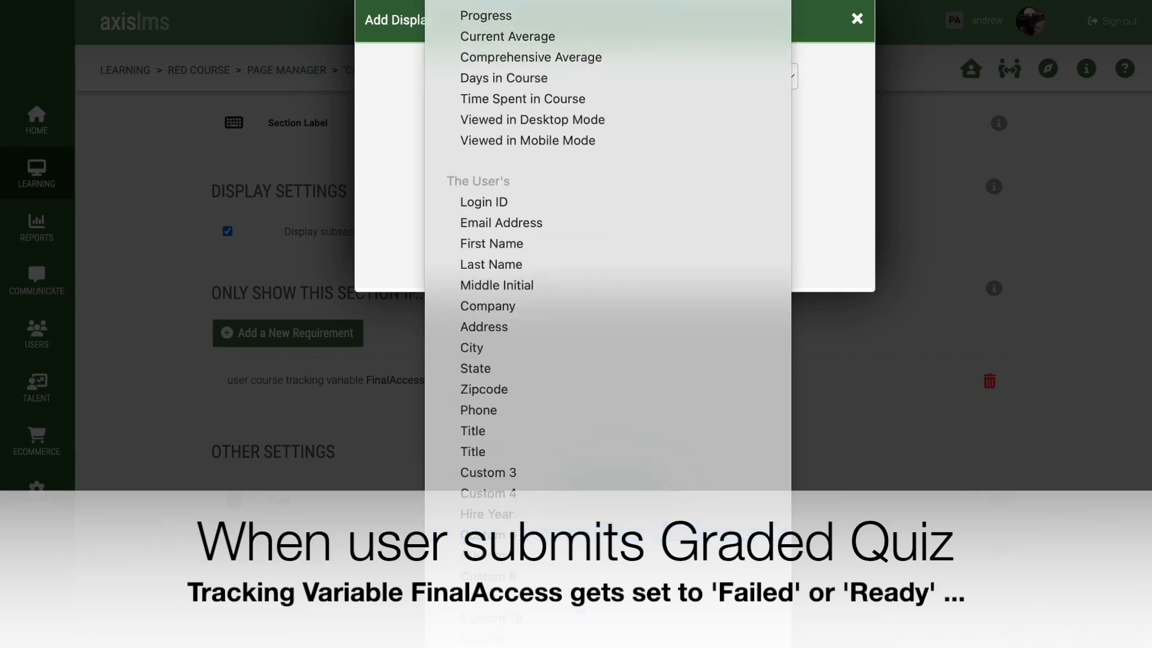
{"action": "left_click", "coordinate": [504, 621]}
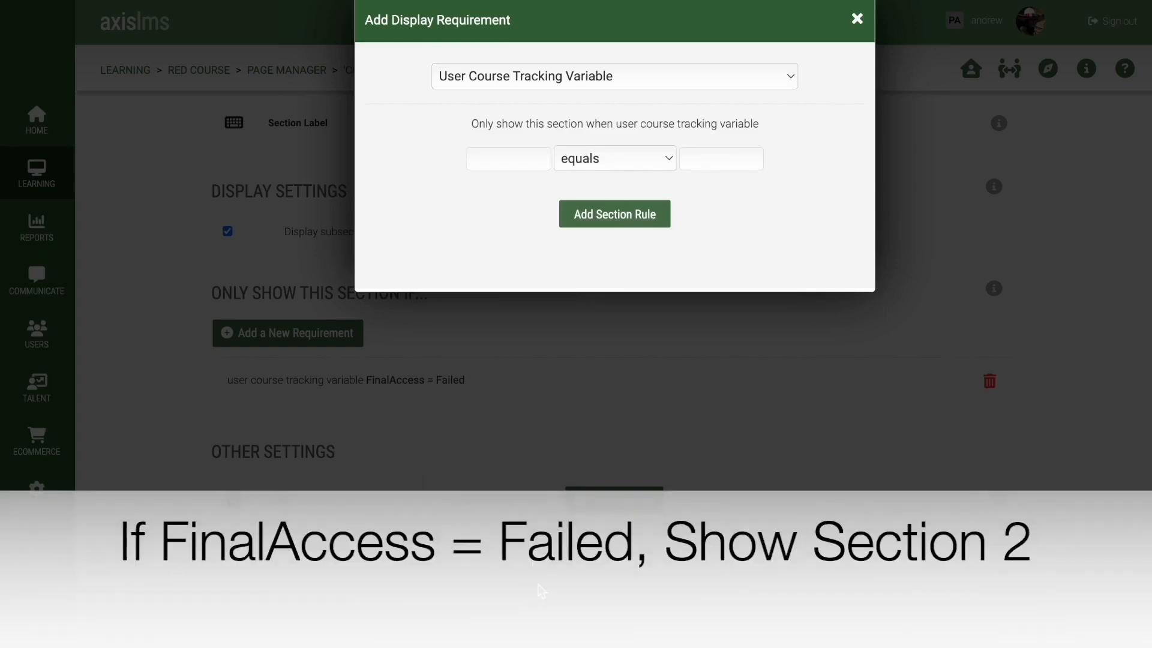
{"action": "left_click", "coordinate": [478, 160]}
{"action": "type", "text": "FinalAccess"}
{"action": "left_click", "coordinate": [690, 159]}
{"action": "type", "text": "Failed"}
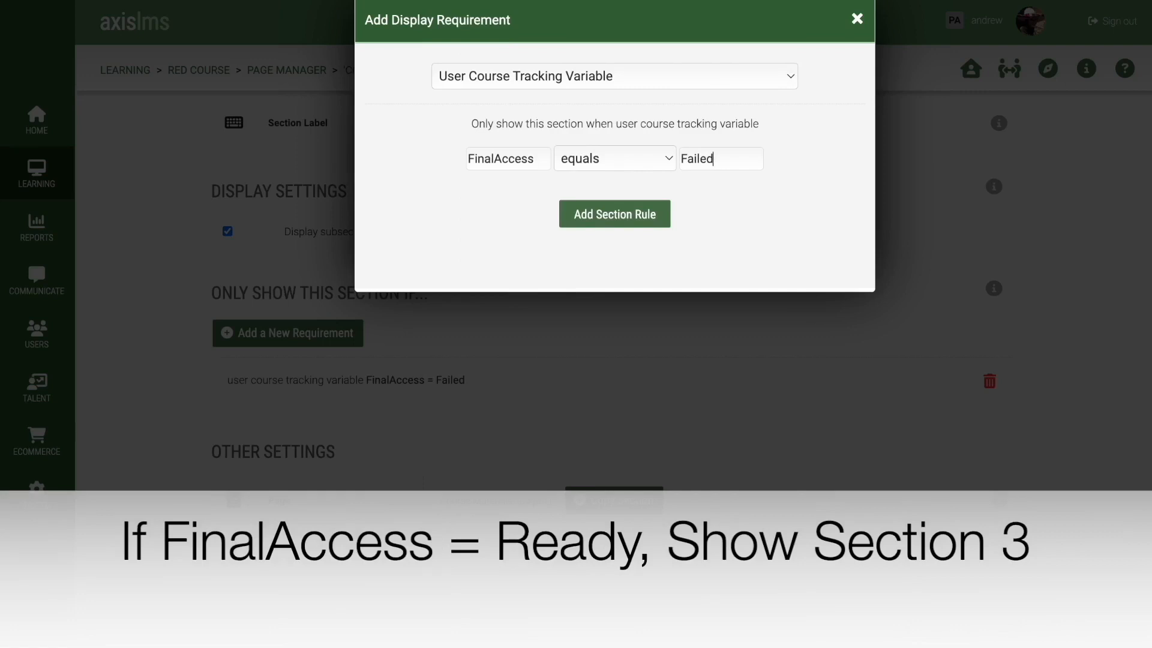
{"action": "left_click", "coordinate": [857, 19]}
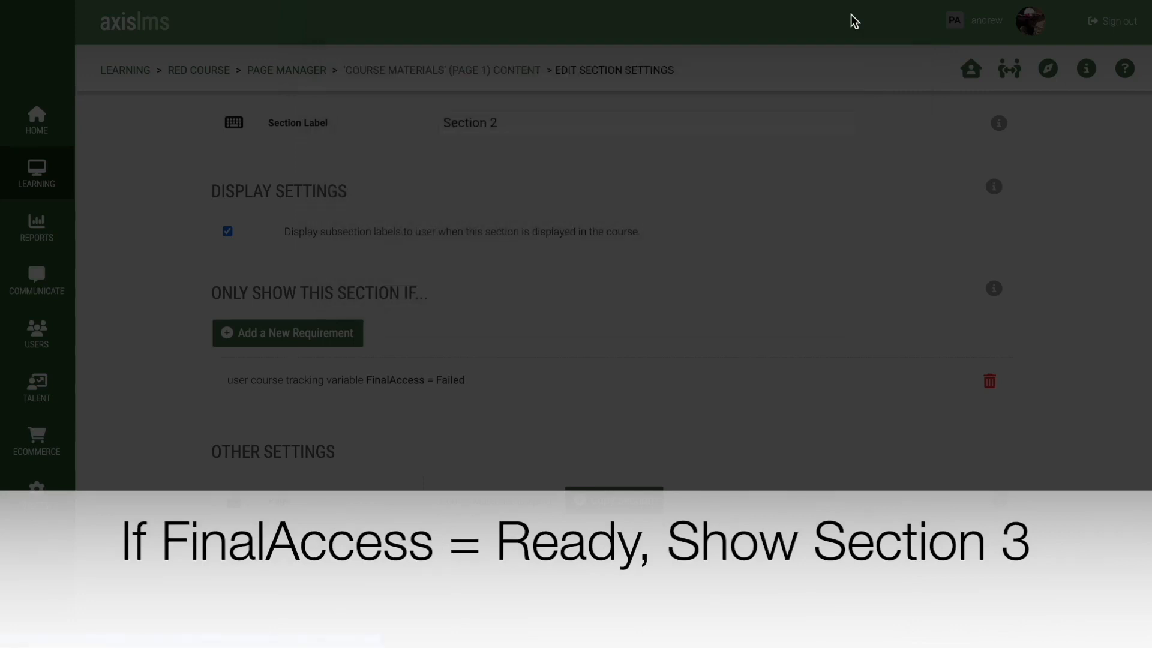
Return to the fully expanded Red Course treeview and open Section 2 for editing to review its learning items
{"action": "scroll", "coordinate": [994, 137], "scroll_direction": "up", "scroll_amount": 3}
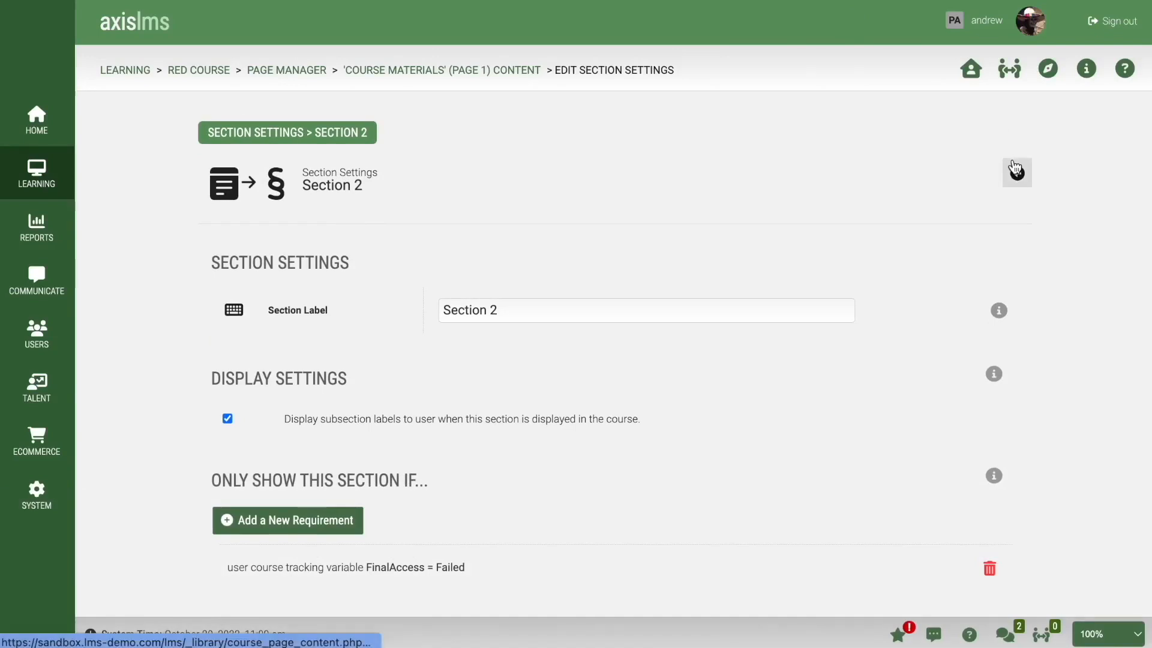
{"action": "left_click", "coordinate": [1014, 168]}
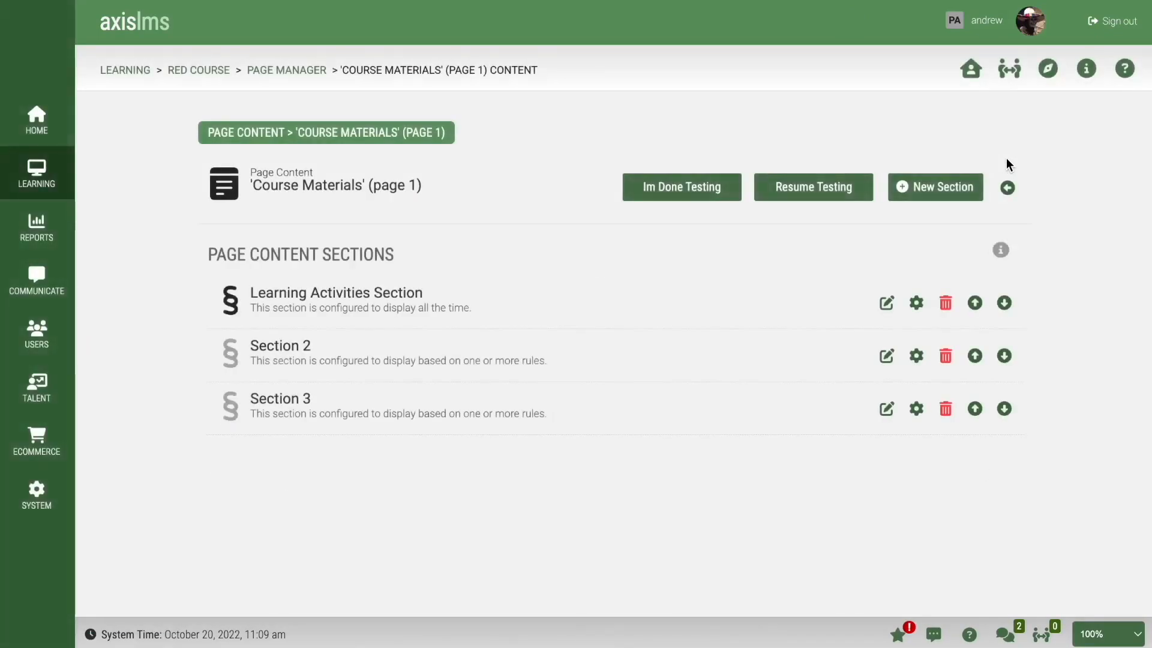
{"action": "left_click", "coordinate": [289, 70]}
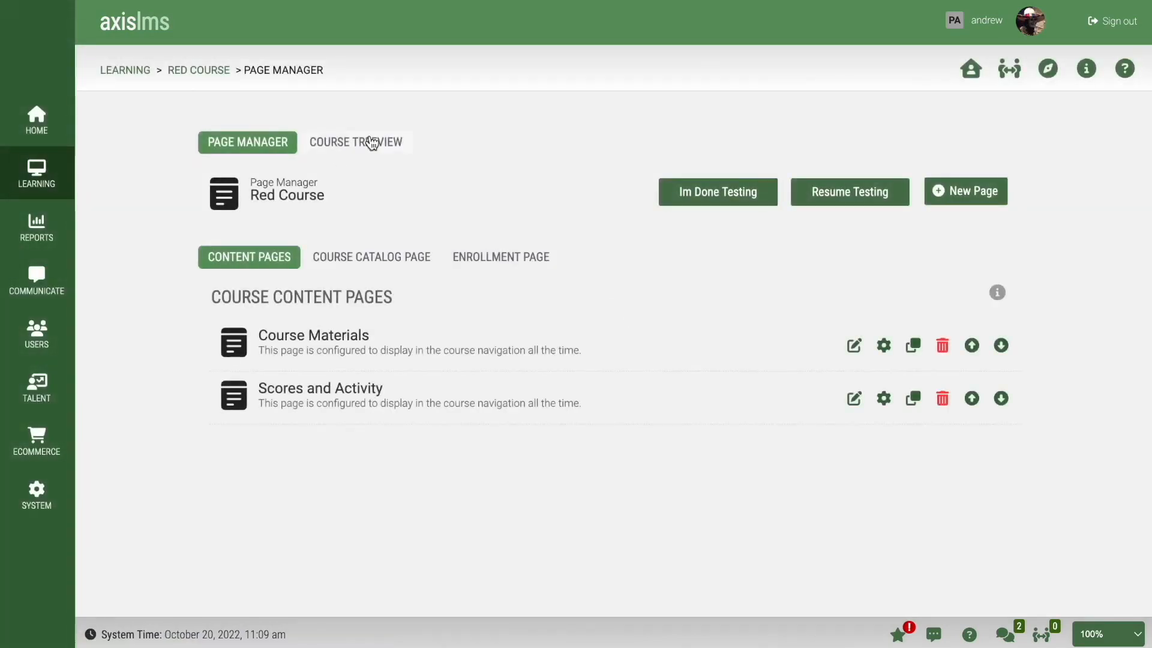
{"action": "left_click", "coordinate": [371, 141]}
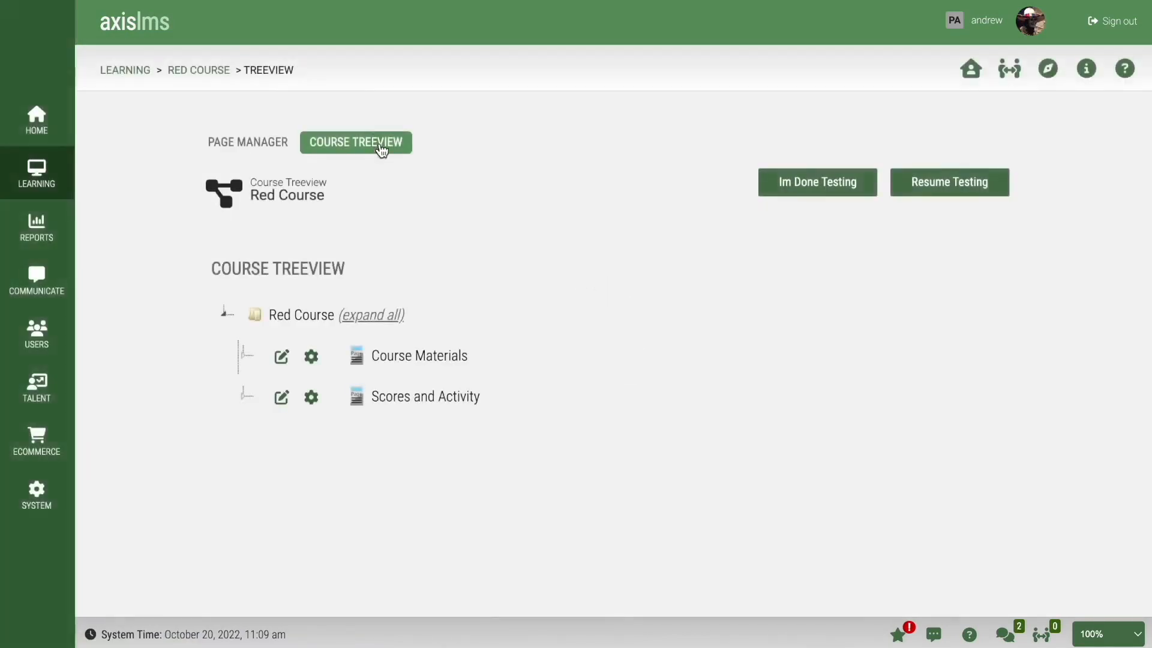
{"action": "left_click", "coordinate": [362, 311]}
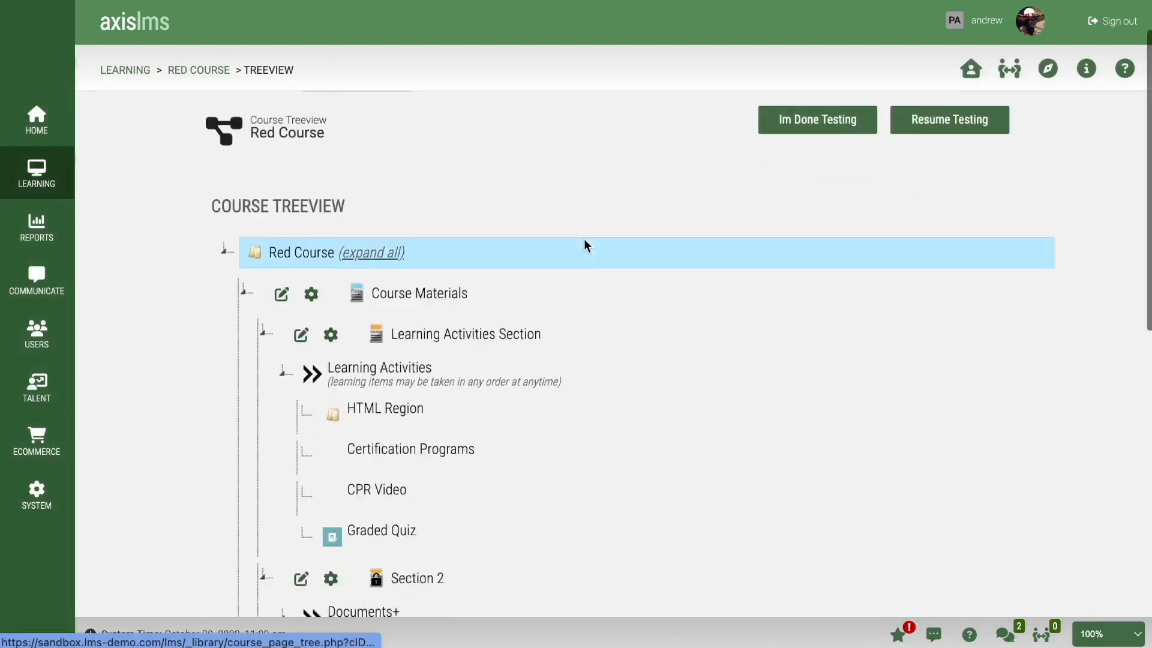
{"action": "scroll", "coordinate": [585, 246], "scroll_direction": "down", "scroll_amount": 5}
{"action": "scroll", "coordinate": [585, 246], "scroll_direction": "down", "scroll_amount": 2}
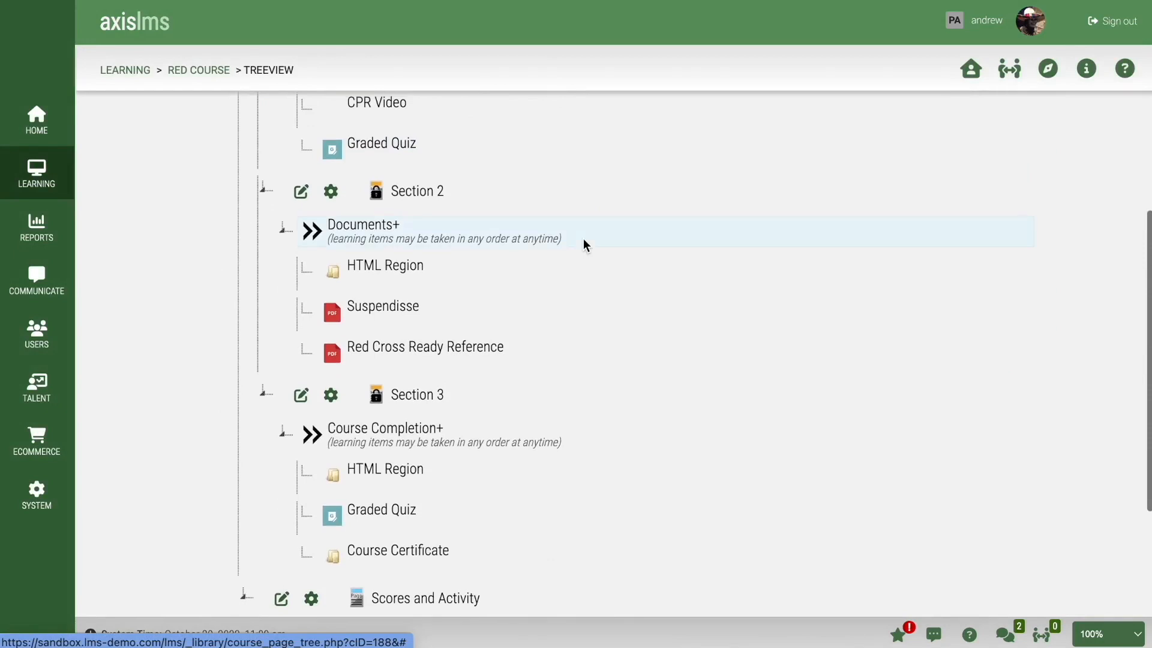
{"action": "left_click", "coordinate": [300, 192]}
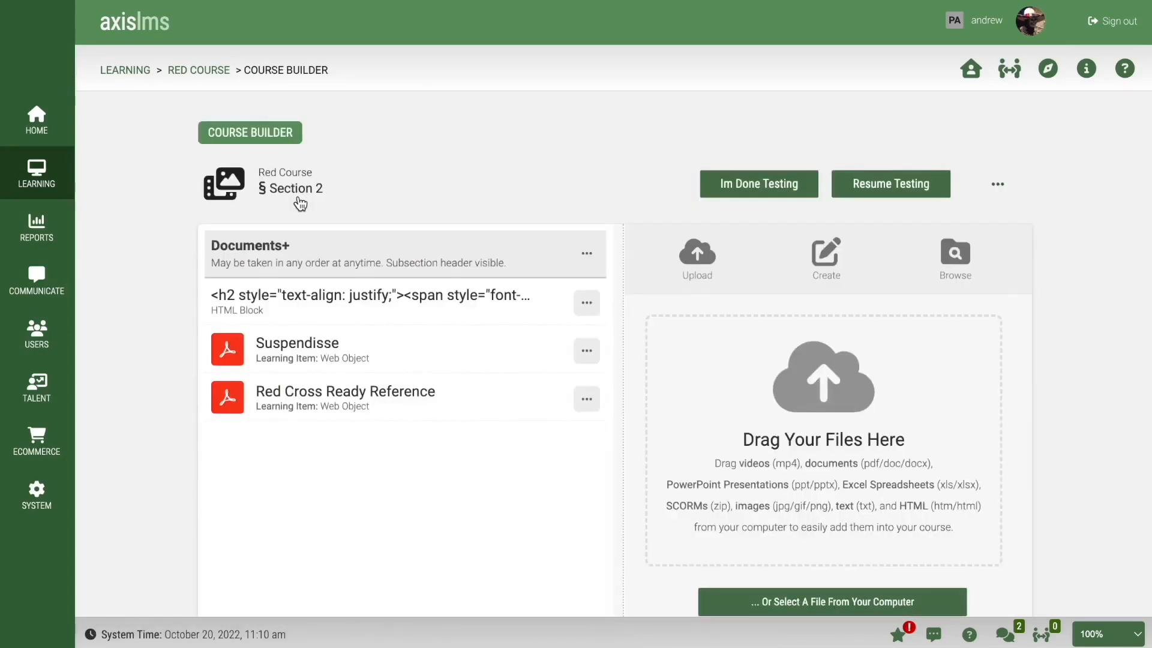
{"action": "scroll", "coordinate": [301, 204], "scroll_direction": "down", "scroll_amount": 2}
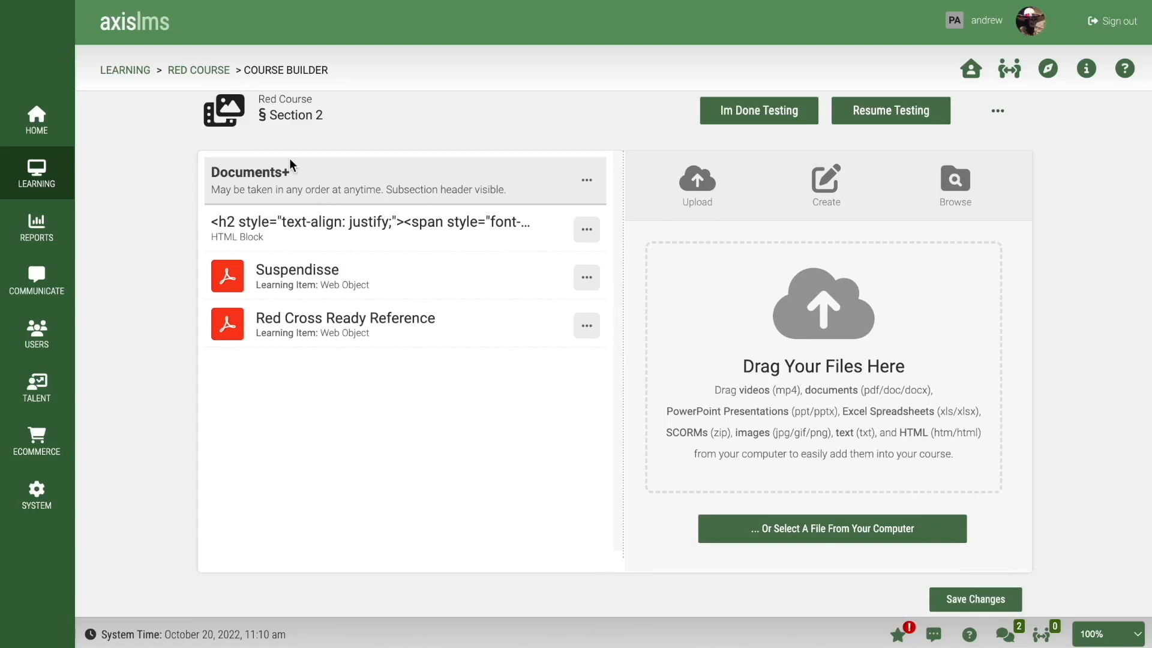
Open the automation event triggers of the Red Course
{"action": "left_click", "coordinate": [203, 73]}
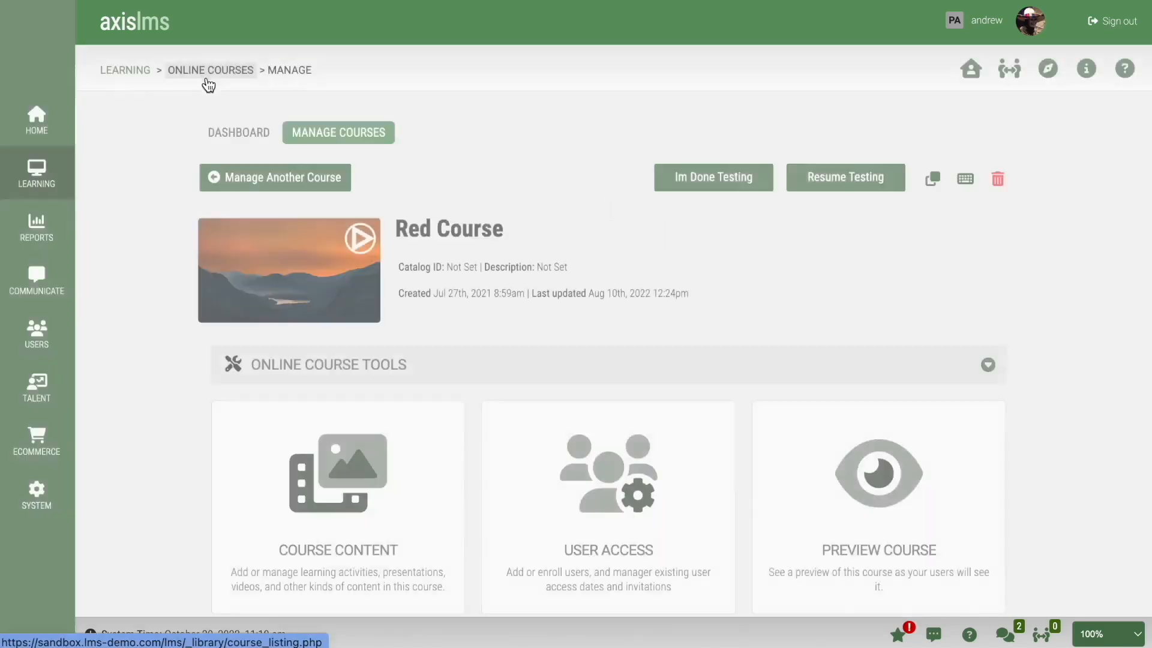
{"action": "scroll", "coordinate": [891, 292], "scroll_direction": "down", "scroll_amount": 2}
{"action": "scroll", "coordinate": [892, 294], "scroll_direction": "down", "scroll_amount": 7}
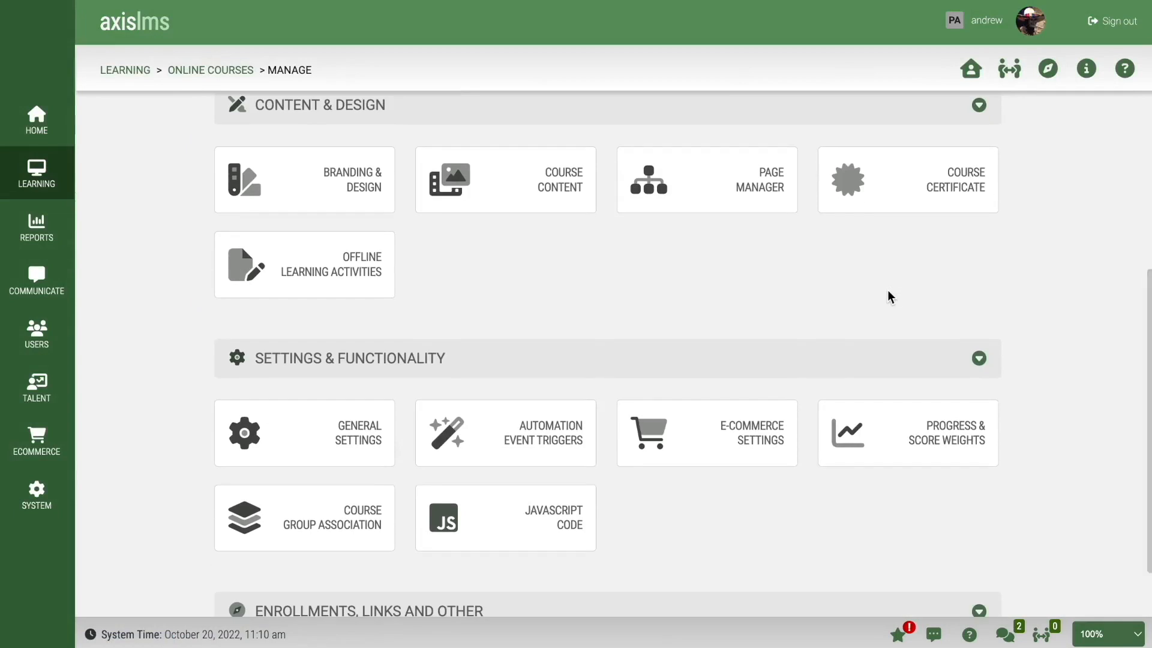
{"action": "left_click", "coordinate": [530, 438]}
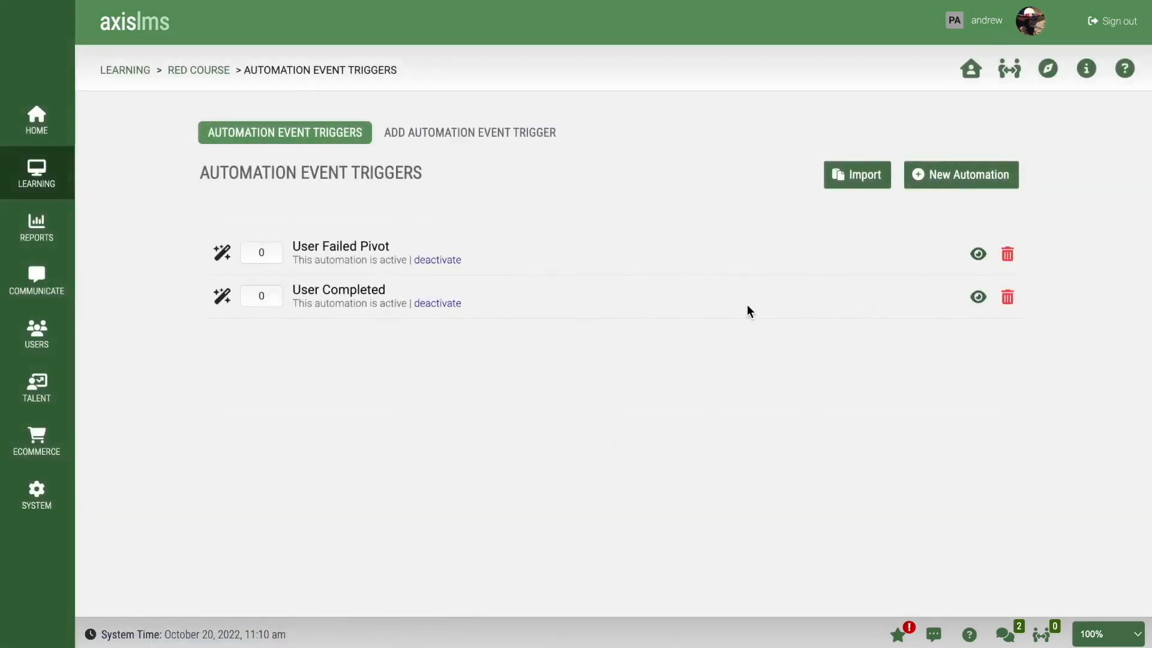
Start a new automation described as "User Failed" and set its trigger condition to failing the Graded Quiz
{"action": "left_click", "coordinate": [946, 183]}
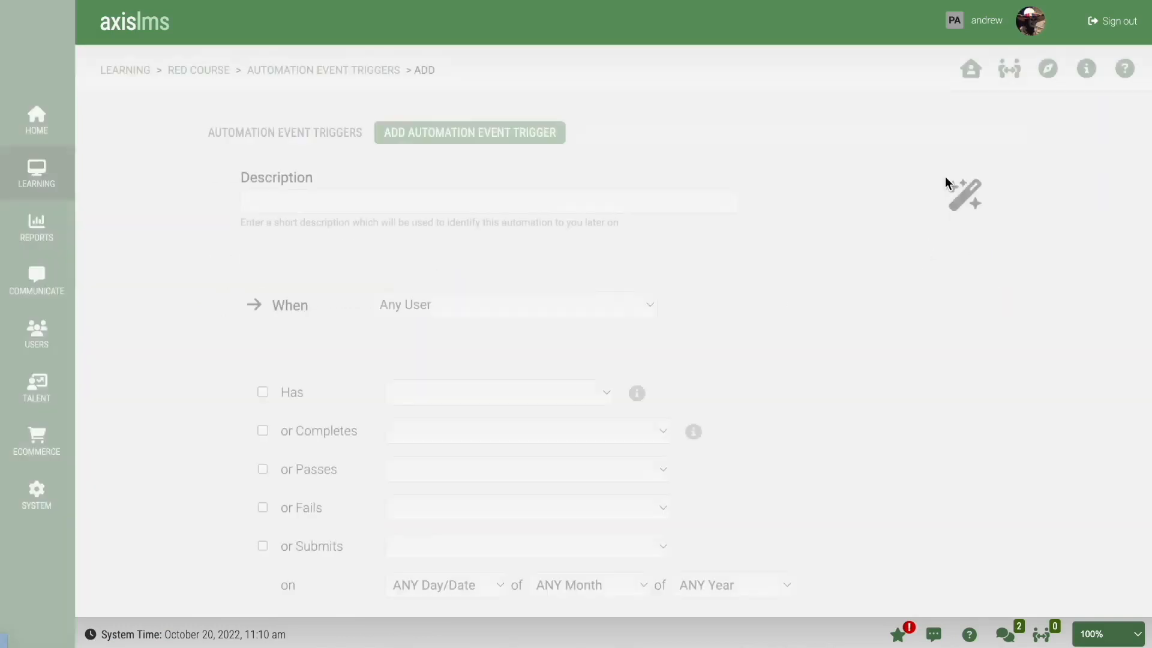
{"action": "left_click", "coordinate": [696, 198]}
{"action": "type", "text": "User Failed"}
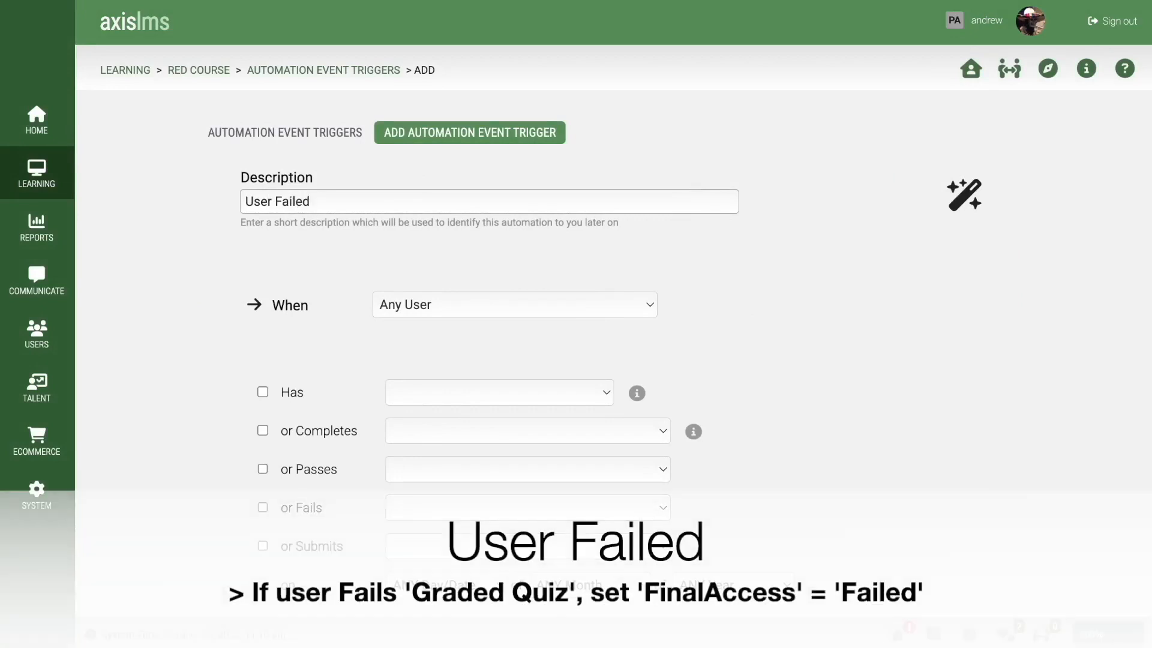
{"action": "scroll", "coordinate": [837, 275], "scroll_direction": "down", "scroll_amount": 1}
{"action": "scroll", "coordinate": [836, 277], "scroll_direction": "down", "scroll_amount": 3}
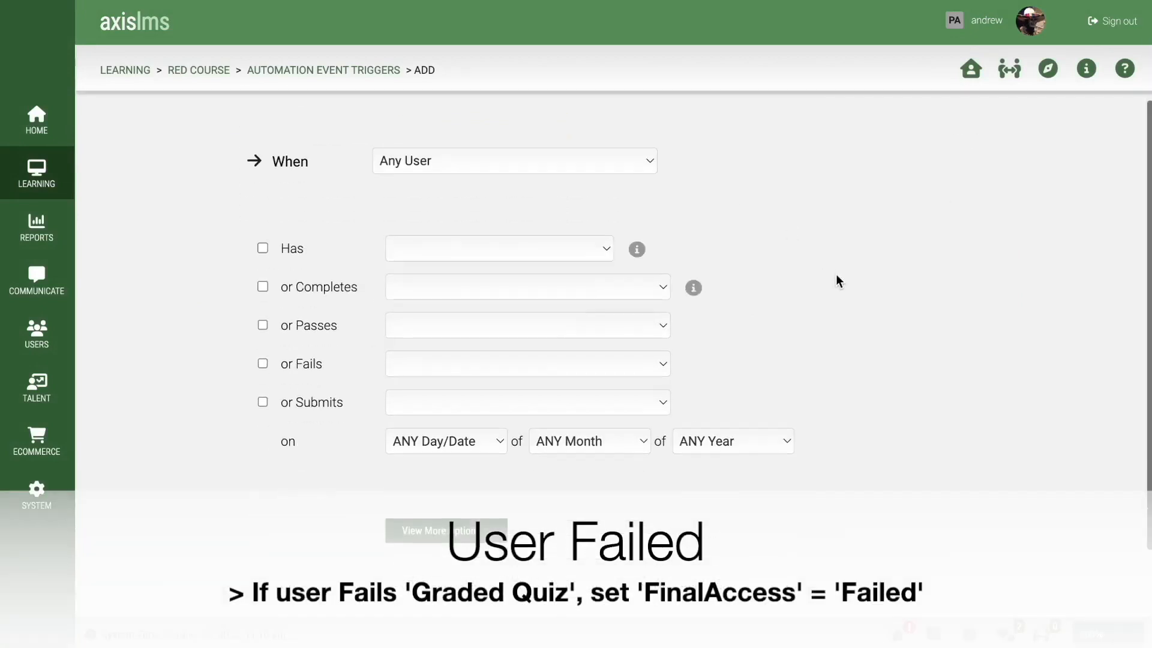
{"action": "left_click", "coordinate": [562, 360]}
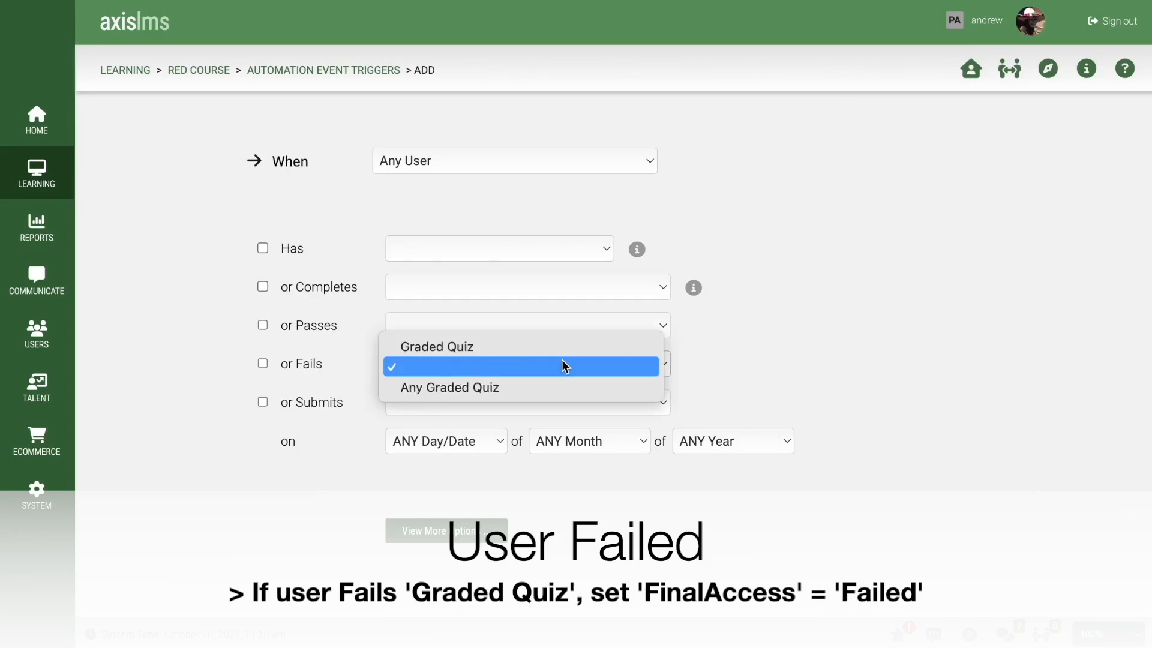
{"action": "left_click", "coordinate": [560, 343]}
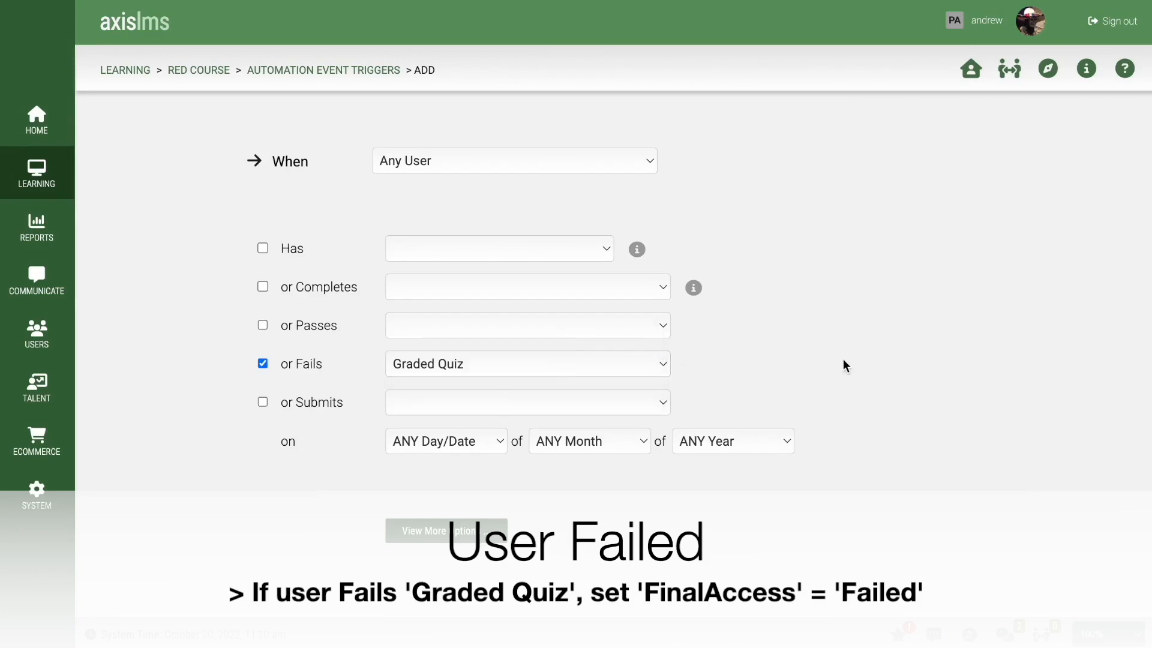
Give the User Failed automation an action that sets the user's course variable FinalAccess to Failed
{"action": "scroll", "coordinate": [843, 360], "scroll_direction": "down", "scroll_amount": 15}
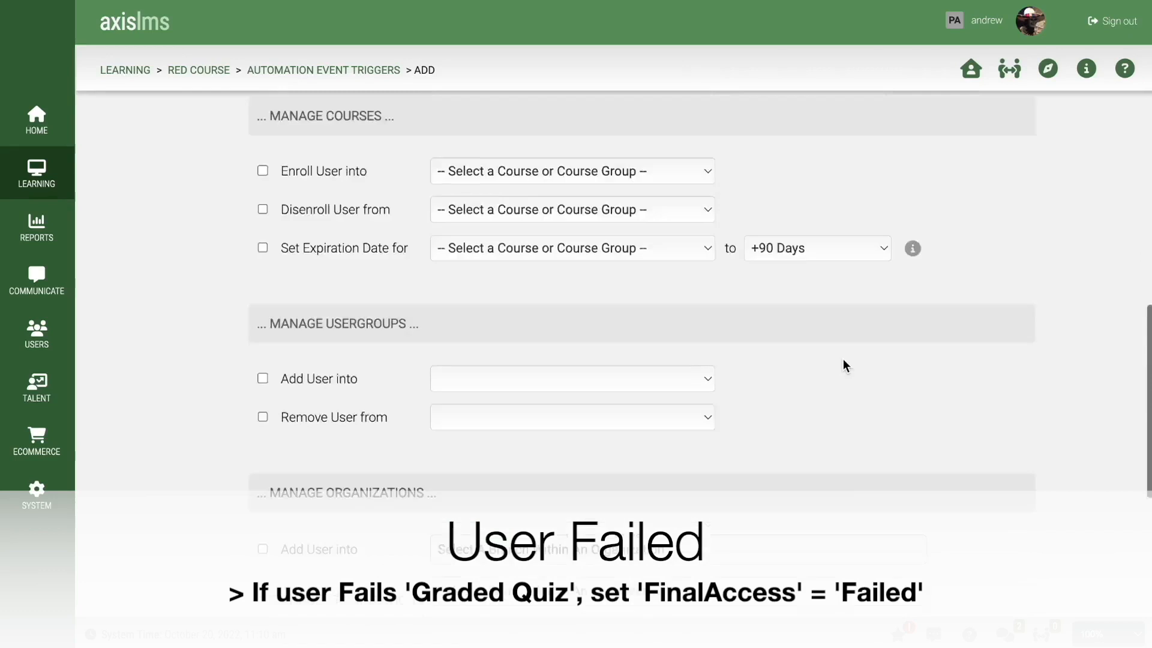
{"action": "scroll", "coordinate": [843, 360], "scroll_direction": "down", "scroll_amount": 6}
{"action": "left_click", "coordinate": [686, 337]}
{"action": "type", "text": "Final"}
{"action": "key", "text": "Return"}
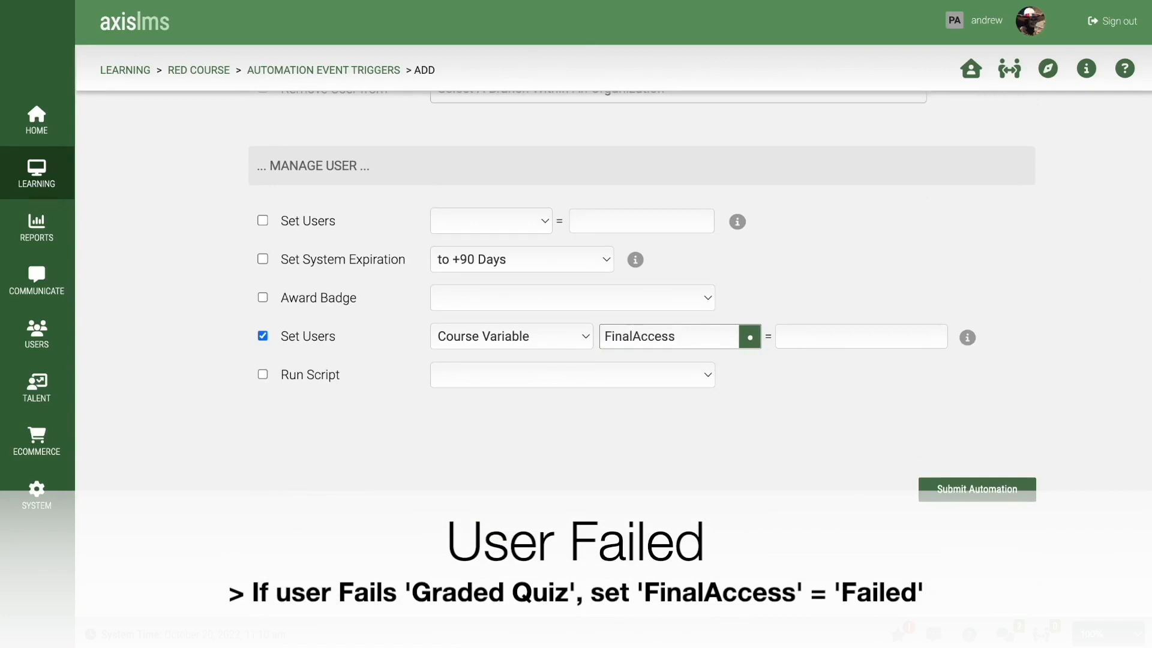
{"action": "key", "text": "Tab"}
{"action": "type", "text": "Failed"}
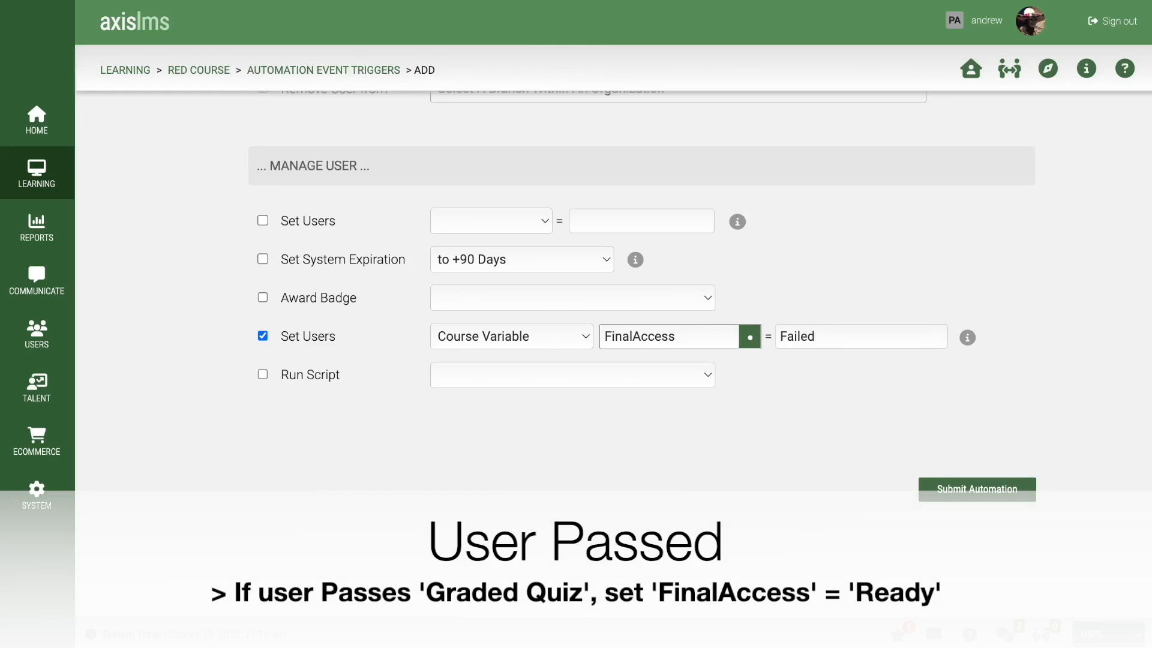
Leave the automation without submitting it and open the Red Course's progress and score weights to review the score and progress settings
{"action": "scroll", "coordinate": [687, 338], "scroll_direction": "up", "scroll_amount": 15}
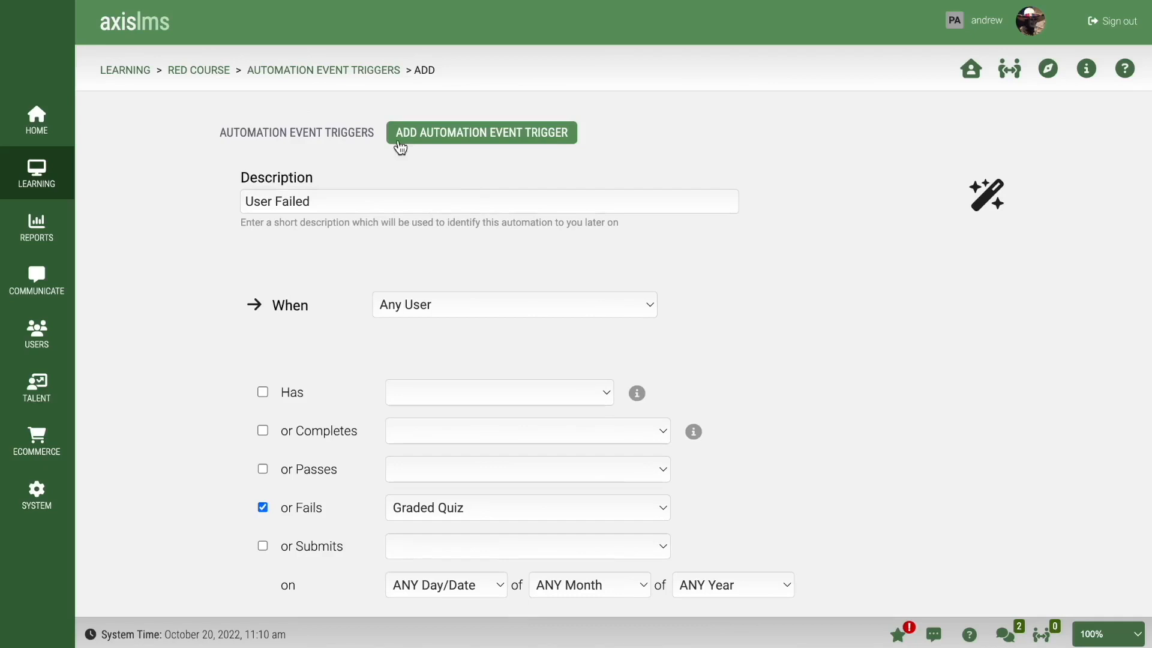
{"action": "left_click", "coordinate": [206, 71]}
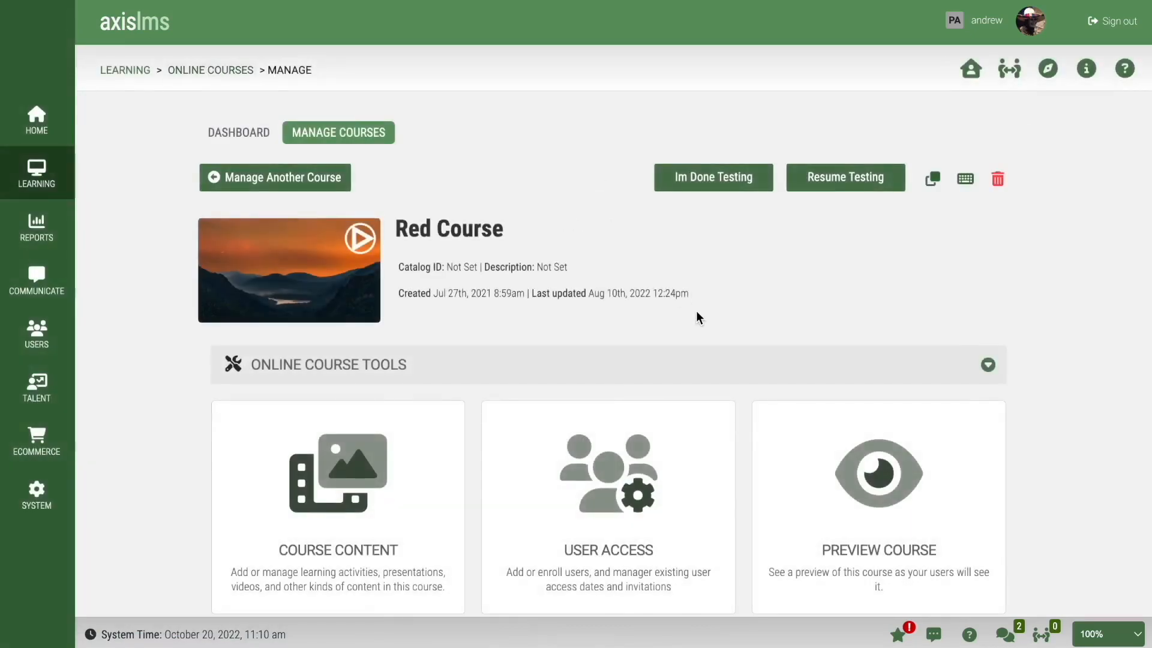
{"action": "scroll", "coordinate": [698, 317], "scroll_direction": "down", "scroll_amount": 8}
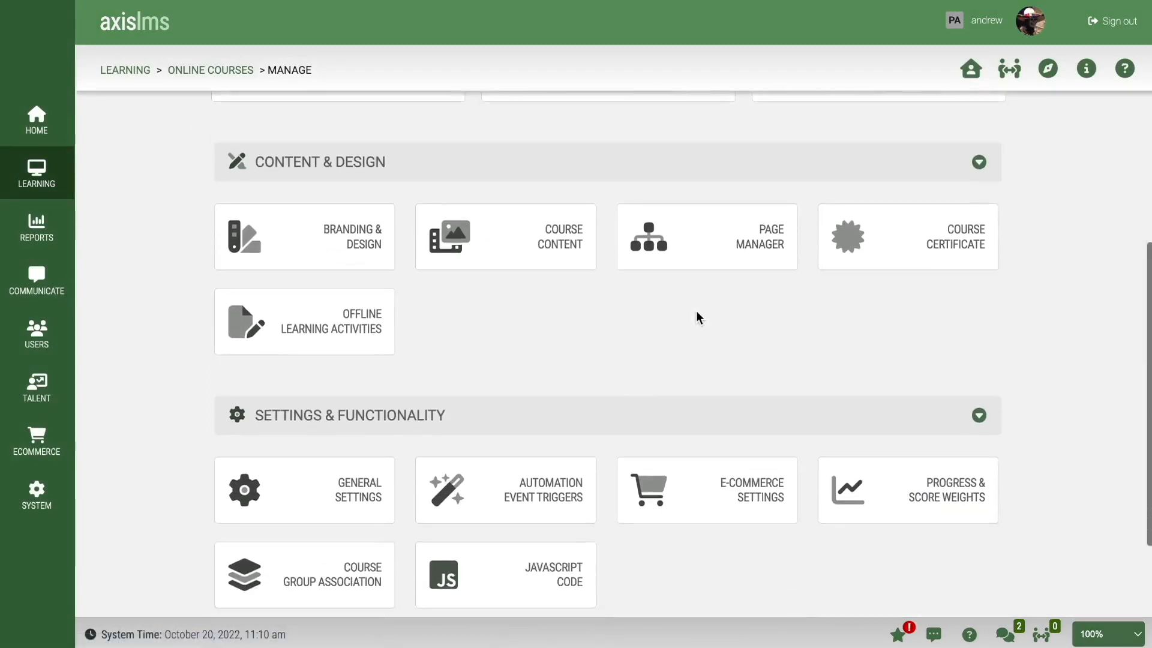
{"action": "scroll", "coordinate": [695, 317], "scroll_direction": "down", "scroll_amount": 1}
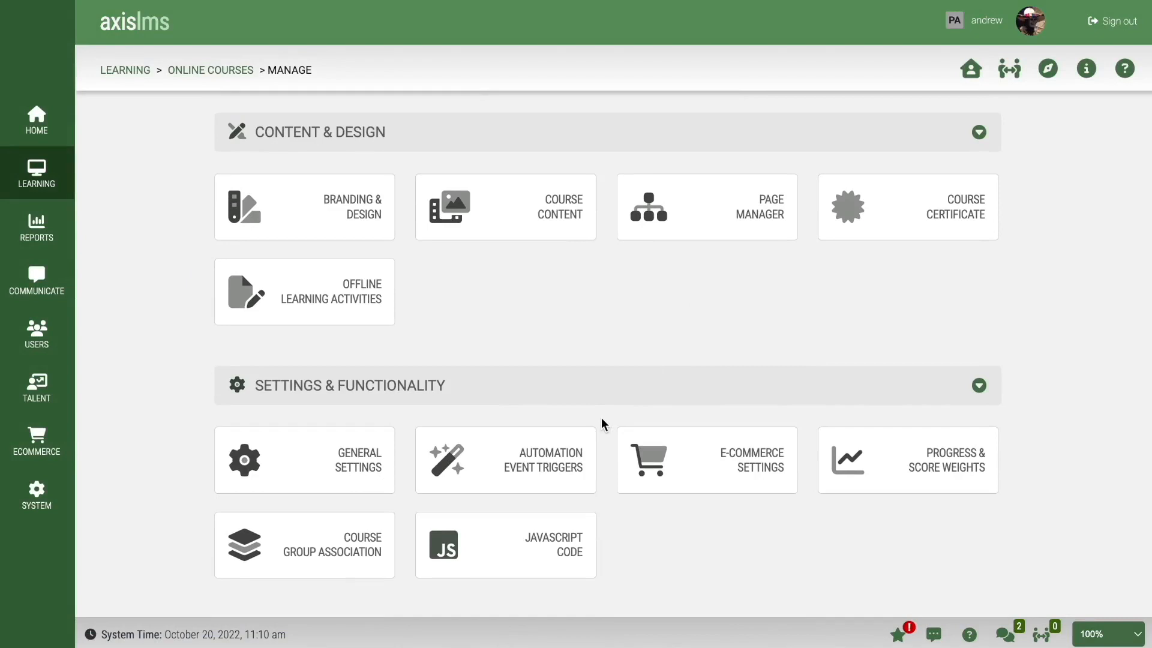
{"action": "left_click", "coordinate": [913, 471]}
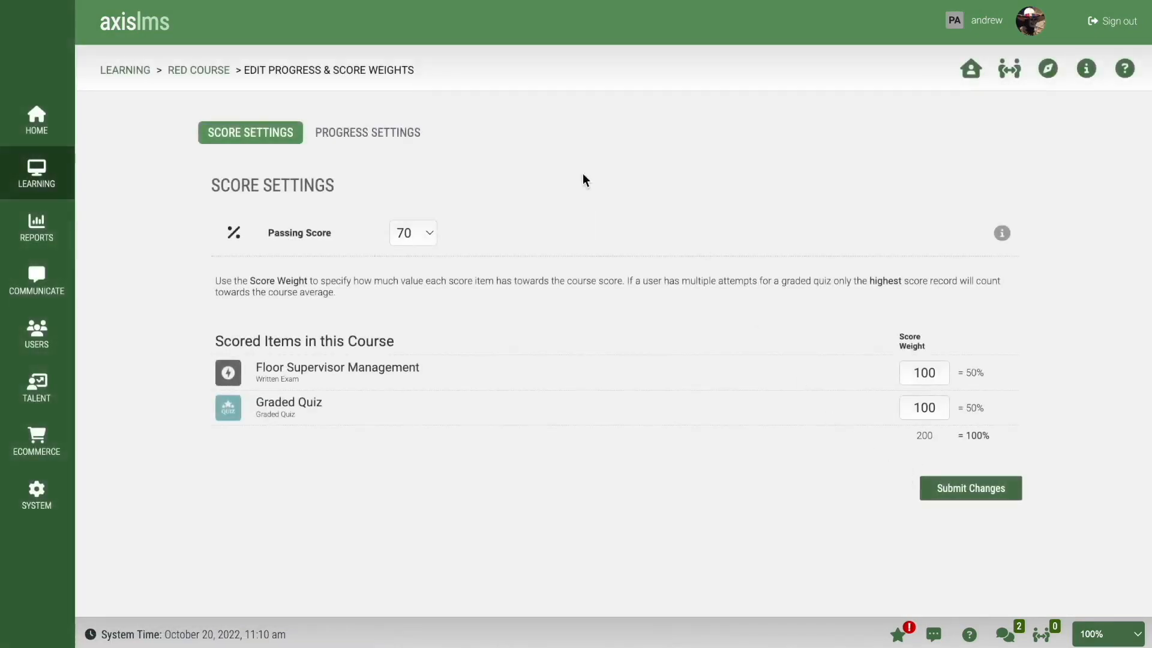
{"action": "left_click", "coordinate": [383, 134]}
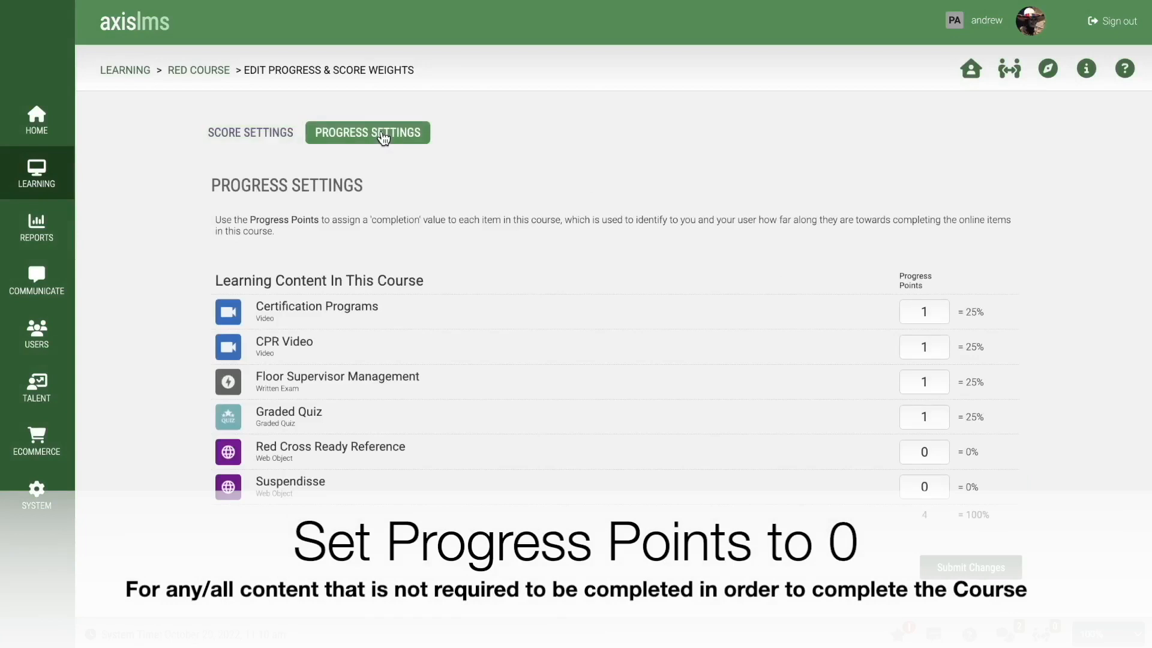